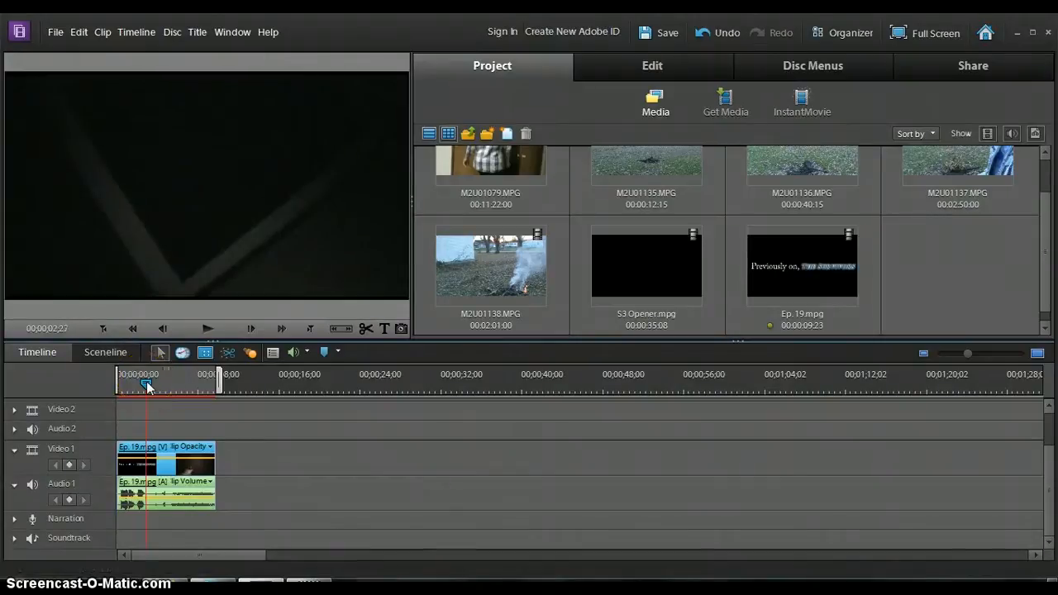
- Split the Ep. 19.mpg clip at 00;00;02;23 and cut out everything after the split
{"action": "left_click_drag", "start_coordinate": [147, 381], "coordinate": [146, 382]}
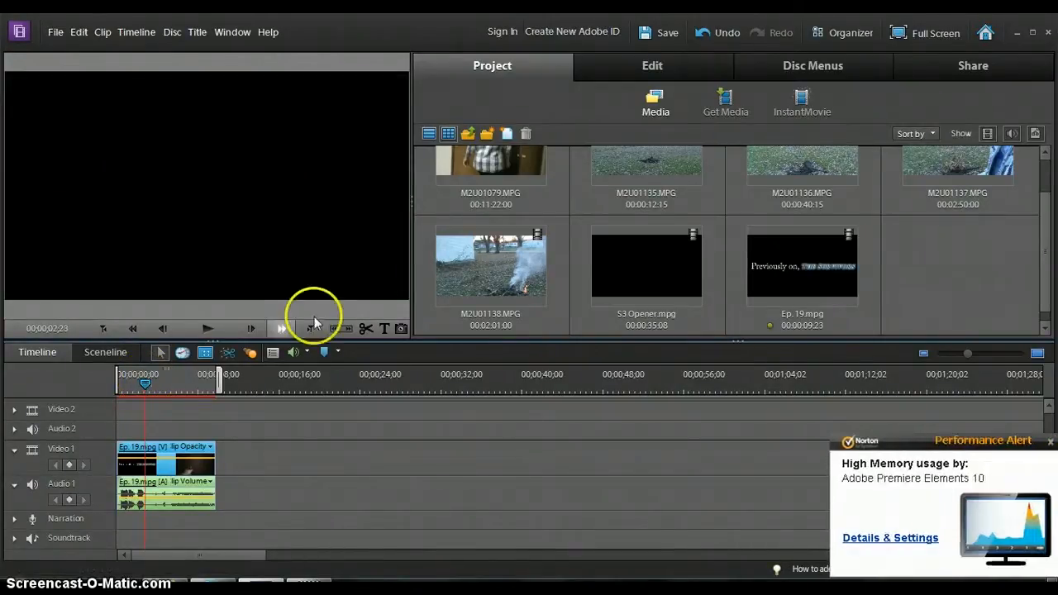
{"action": "left_click", "coordinate": [363, 332]}
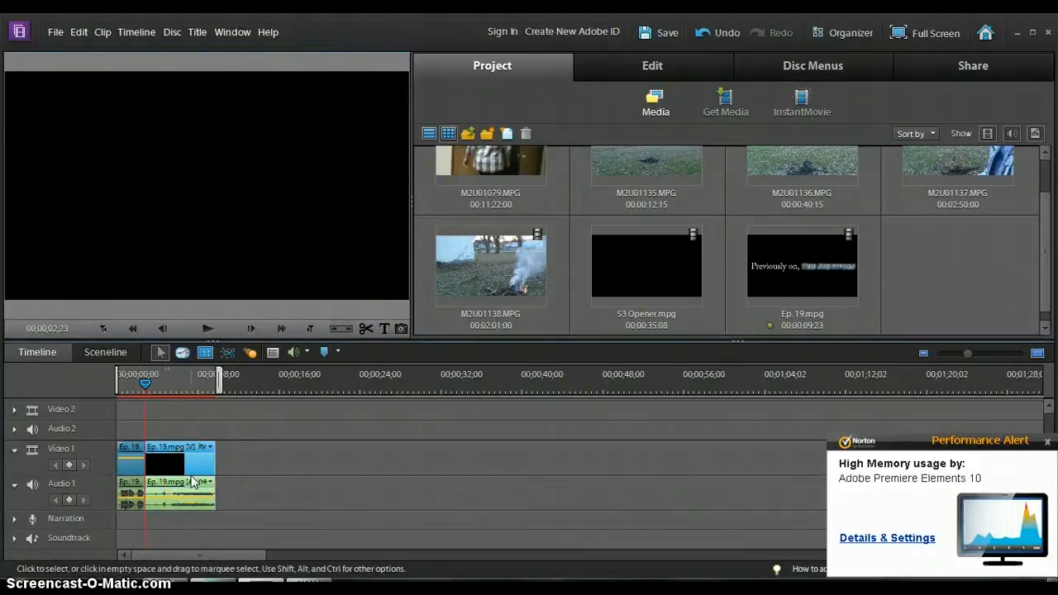
{"action": "right_click", "coordinate": [197, 476]}
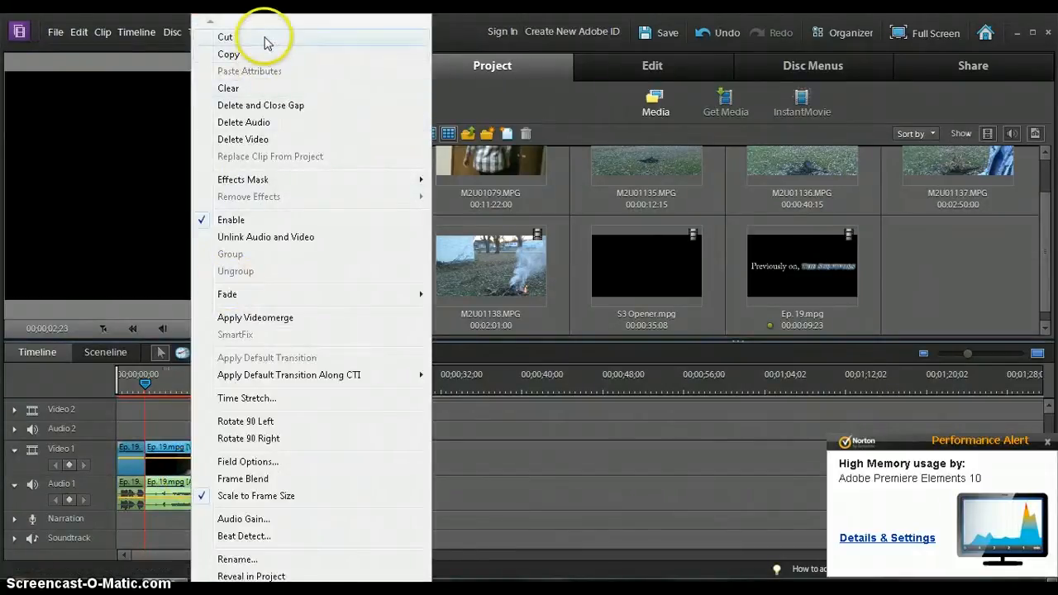
{"action": "left_click", "coordinate": [264, 37]}
{"action": "left_click", "coordinate": [1045, 443]}
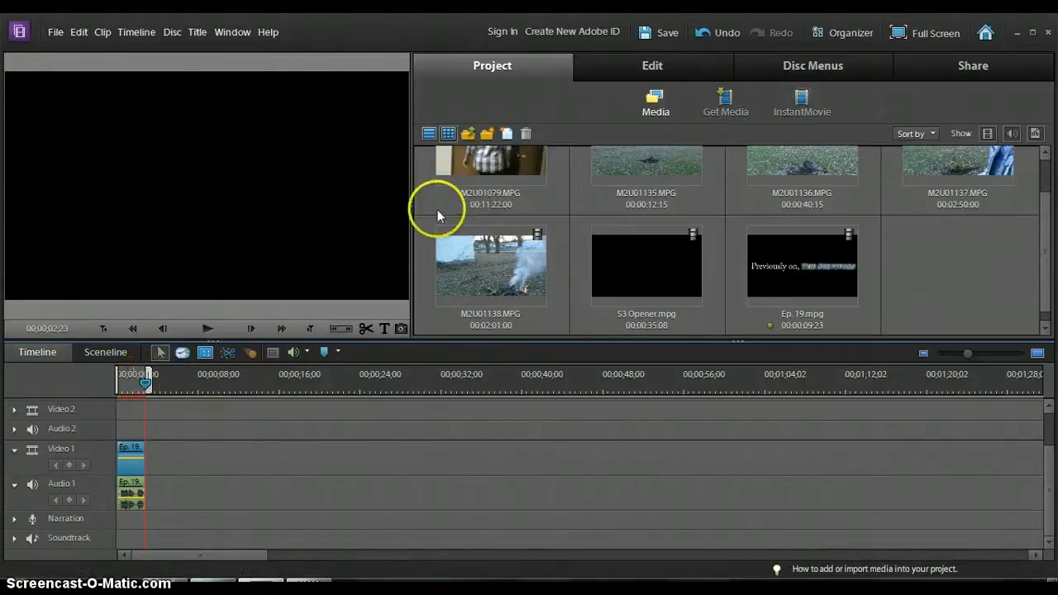
- Place M2U01079.MPG on the Video 1 track at 00;00;03;02, just after the Ep. 19.mpg clip
{"action": "left_click_drag", "start_coordinate": [145, 383], "coordinate": [148, 383]}
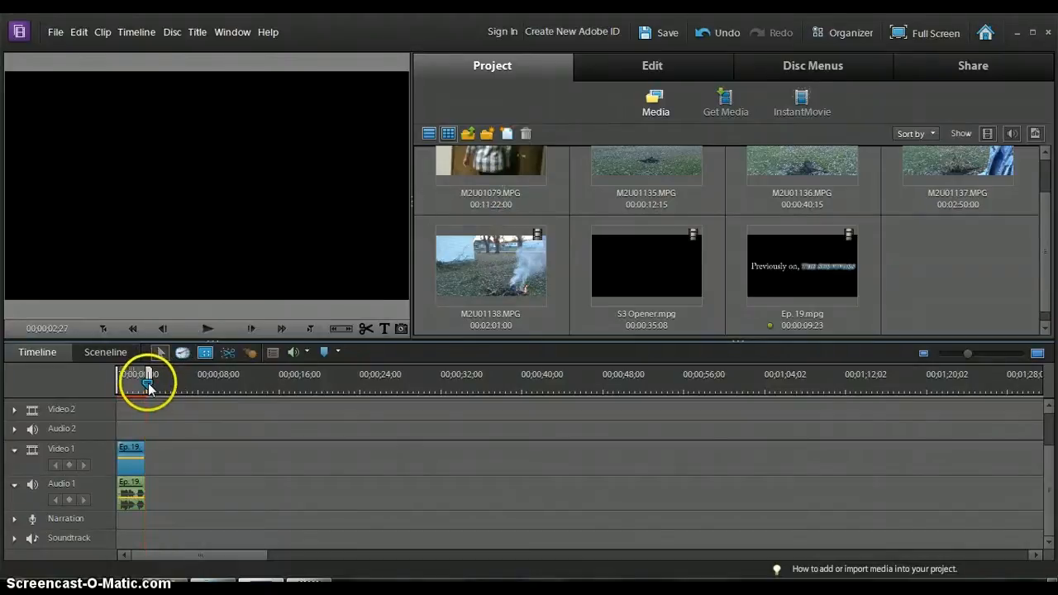
{"action": "left_click", "coordinate": [495, 170]}
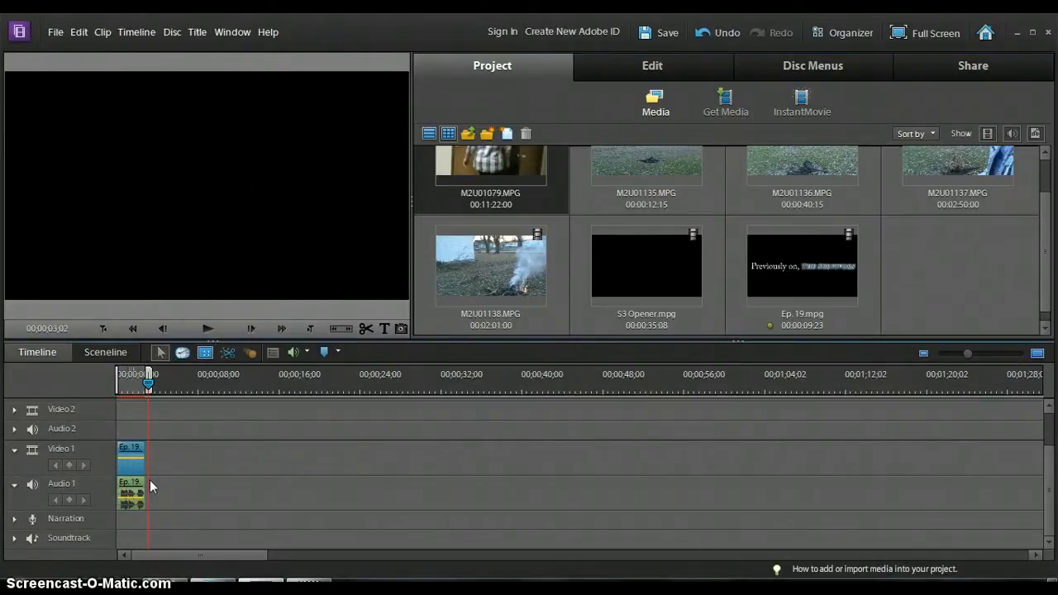
{"action": "left_click_drag", "start_coordinate": [150, 479], "coordinate": [151, 469]}
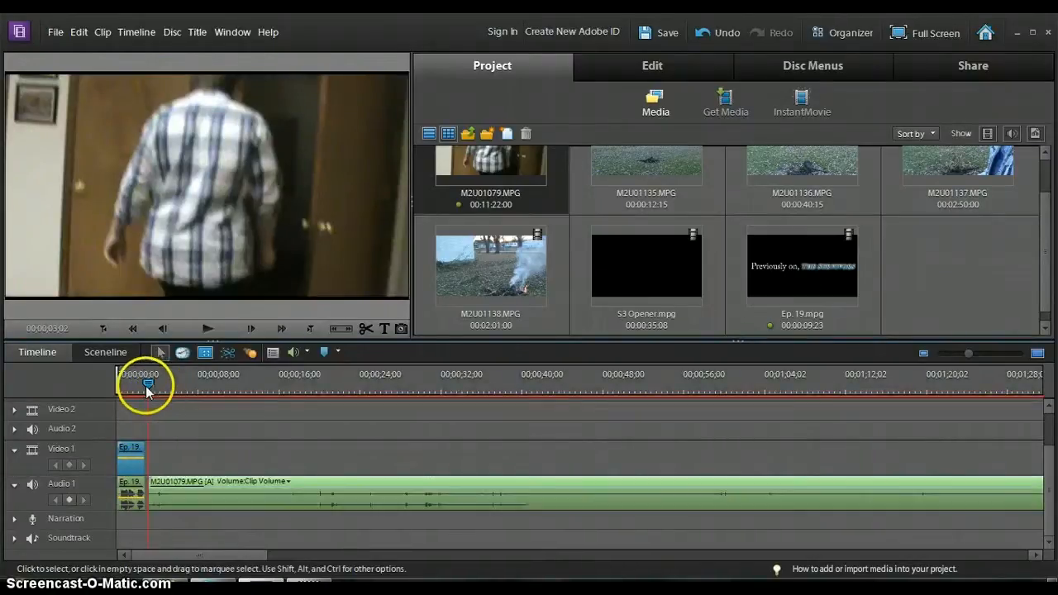
- Fade in both the audio and the video at the start of the M2U01079.MPG clip
{"action": "right_click", "coordinate": [192, 468]}
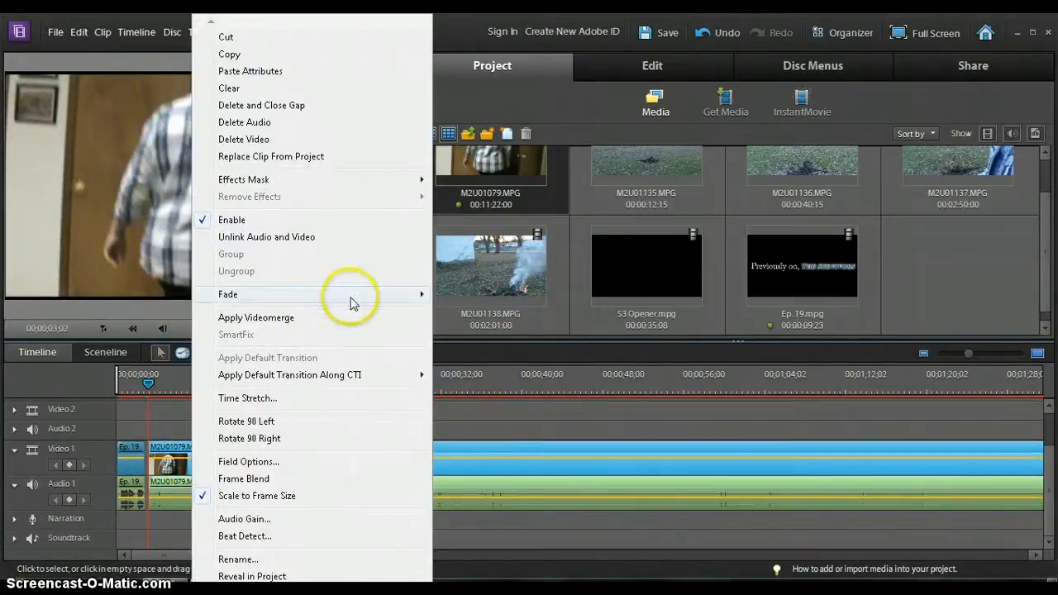
{"action": "mouse_move", "coordinate": [351, 302]}
{"action": "left_click", "coordinate": [505, 329]}
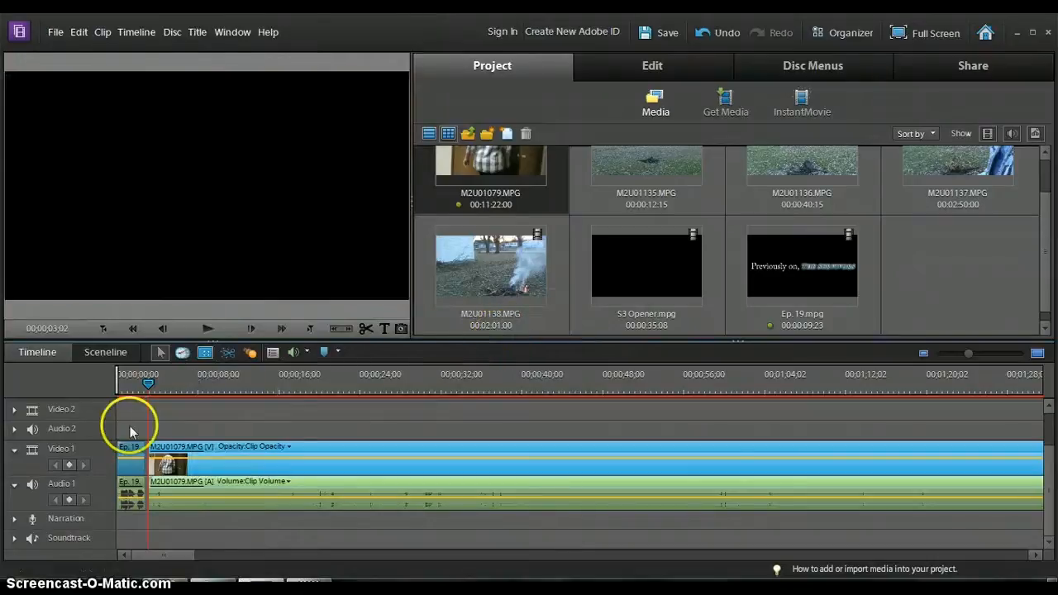
- Split the M2U01079.MPG clip at 00;00;08;02 and 00;00;33;16, and cut out the section between the splits
{"action": "left_click", "coordinate": [206, 330]}
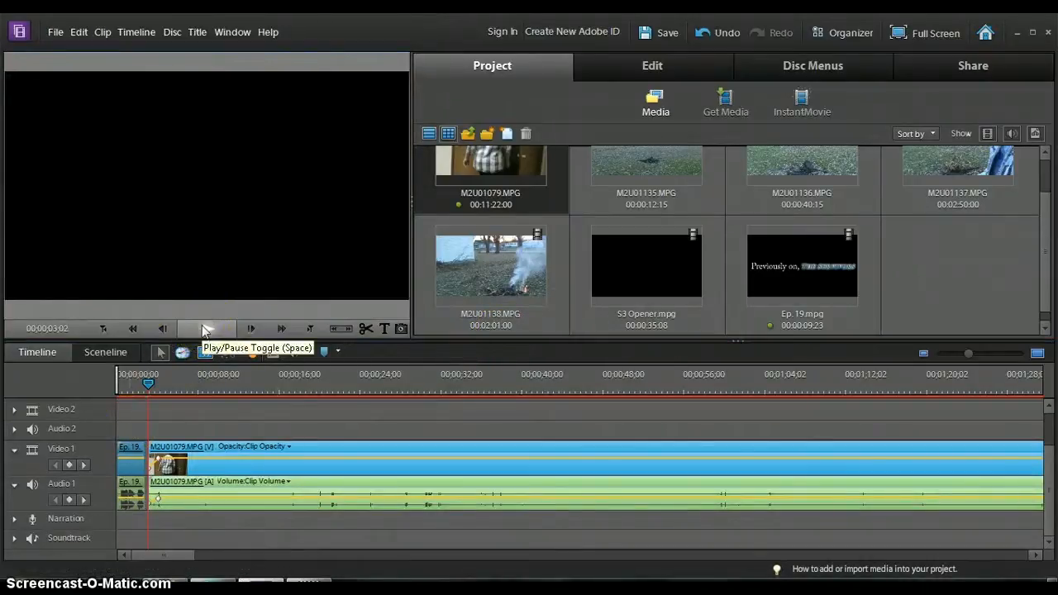
{"action": "left_click", "coordinate": [205, 330]}
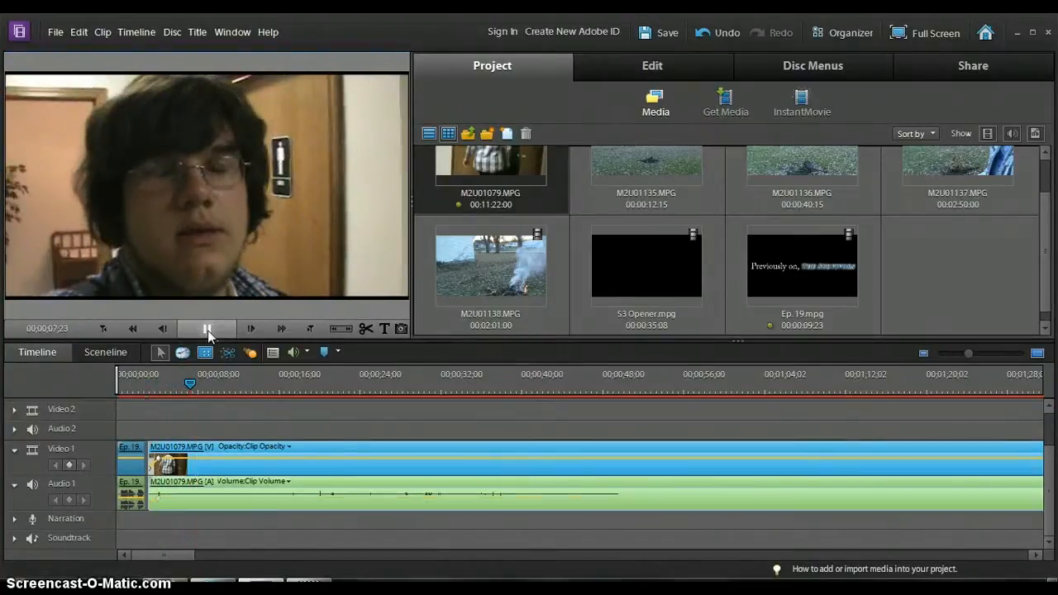
{"action": "left_click", "coordinate": [370, 334]}
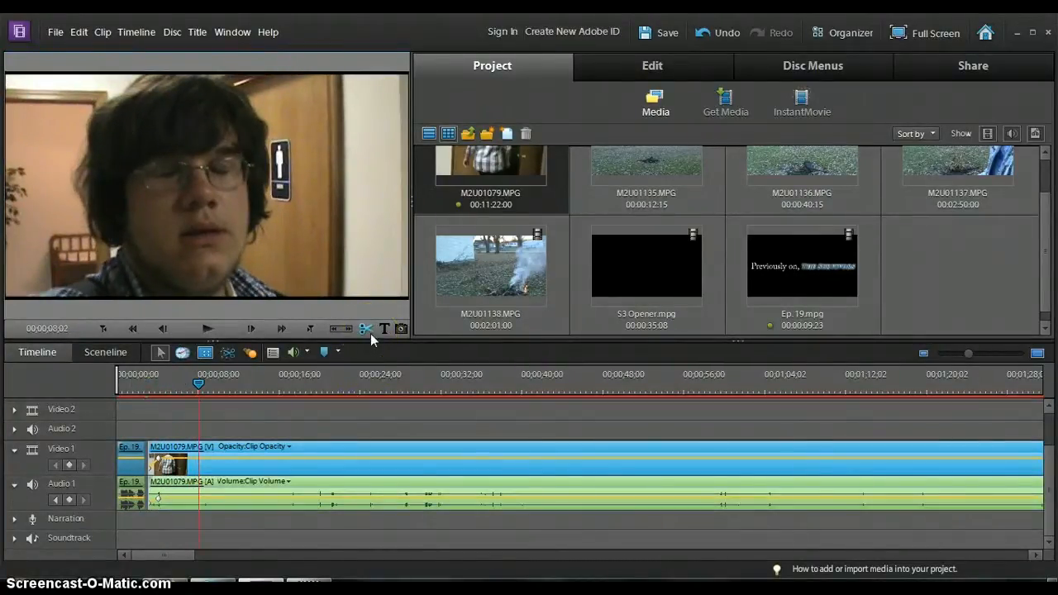
{"action": "left_click", "coordinate": [456, 376]}
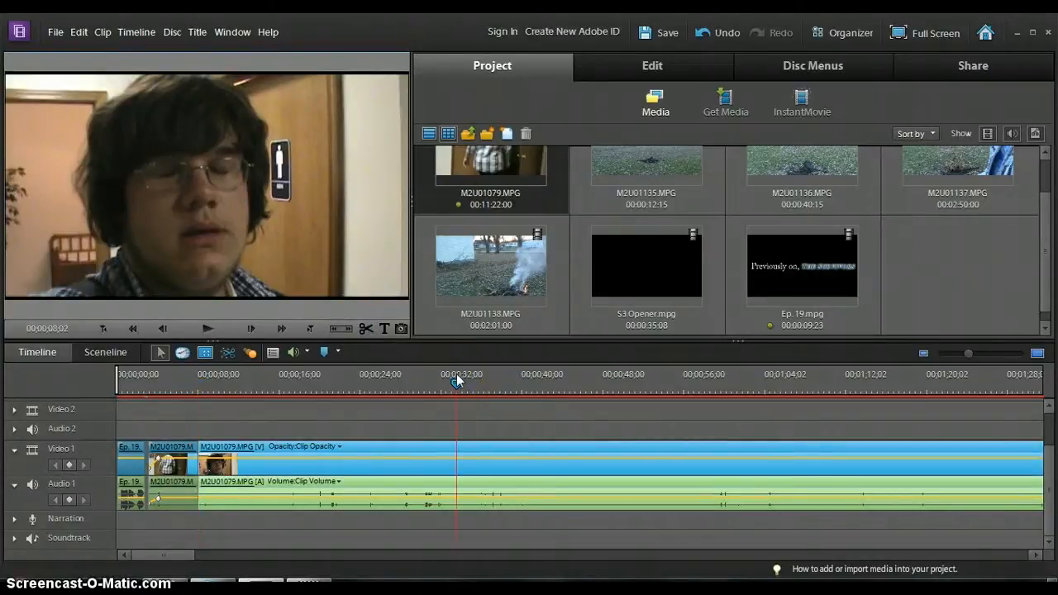
{"action": "left_click", "coordinate": [366, 329]}
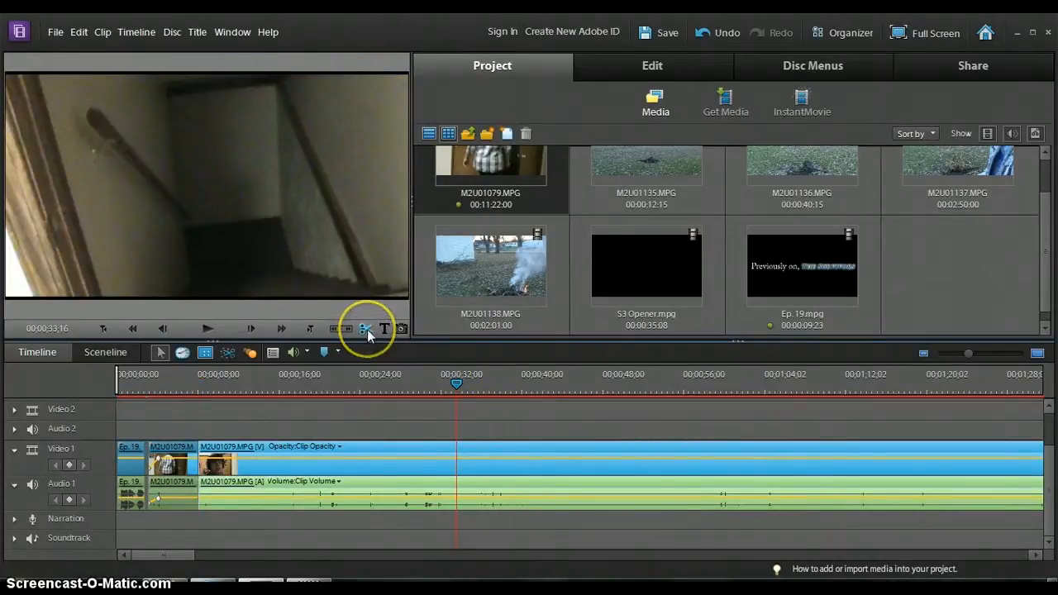
{"action": "left_click", "coordinate": [353, 465]}
{"action": "right_click", "coordinate": [353, 465]}
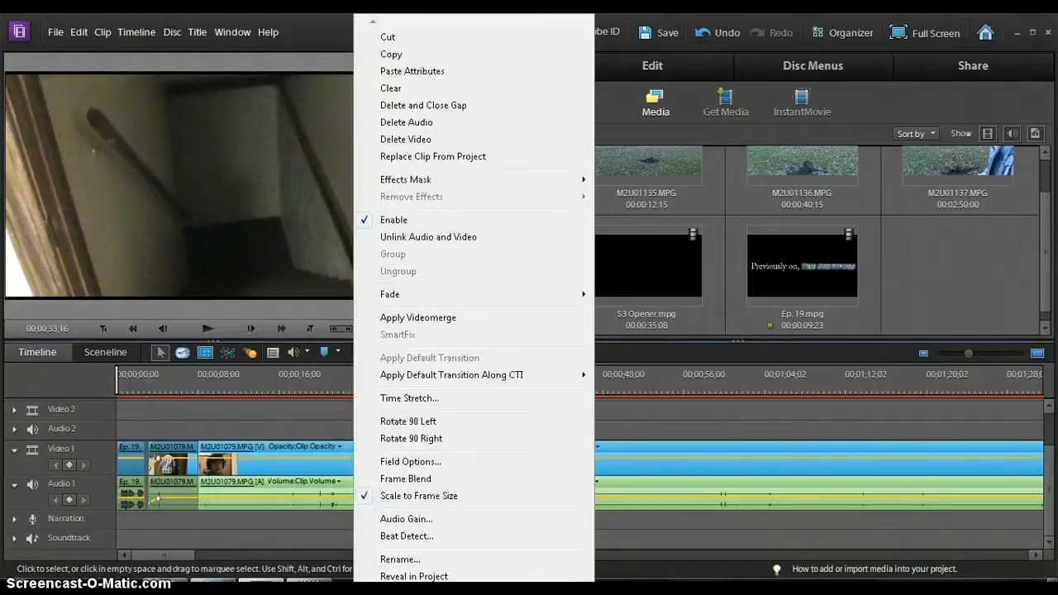
{"action": "left_click", "coordinate": [388, 38]}
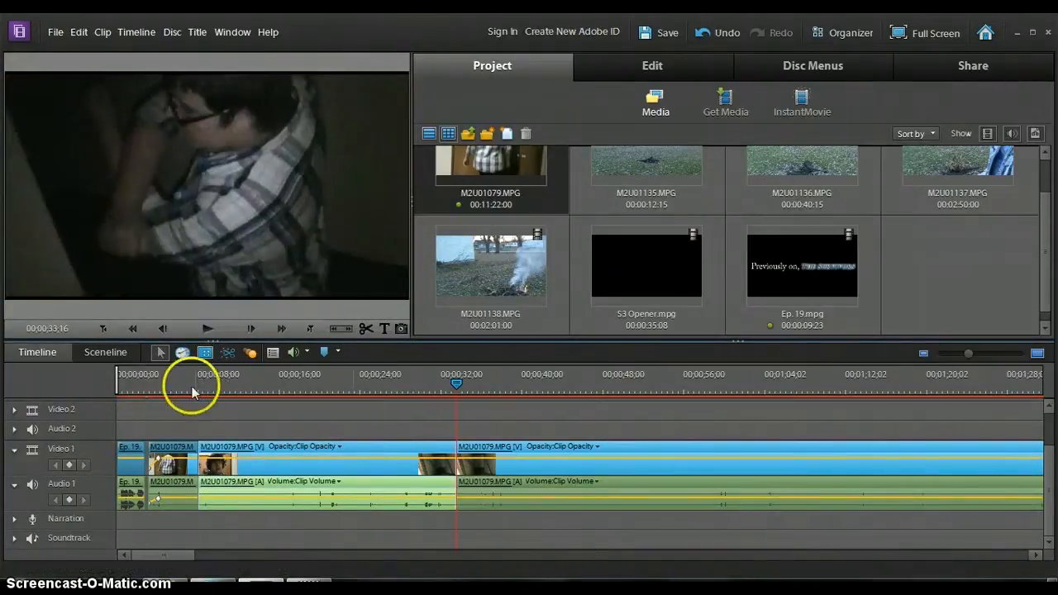
- Review the edit from 00;00;06;29 and cut more unwanted sections from the M2U01079.MPG footage, including a split at 00;03;08;19
{"action": "left_click", "coordinate": [188, 384]}
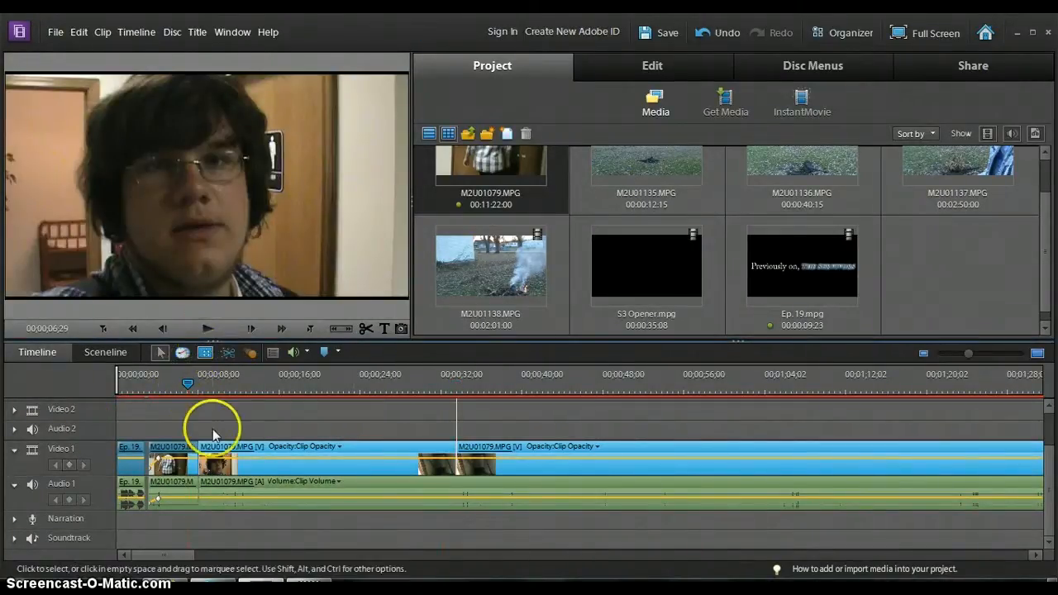
{"action": "left_click", "coordinate": [206, 503]}
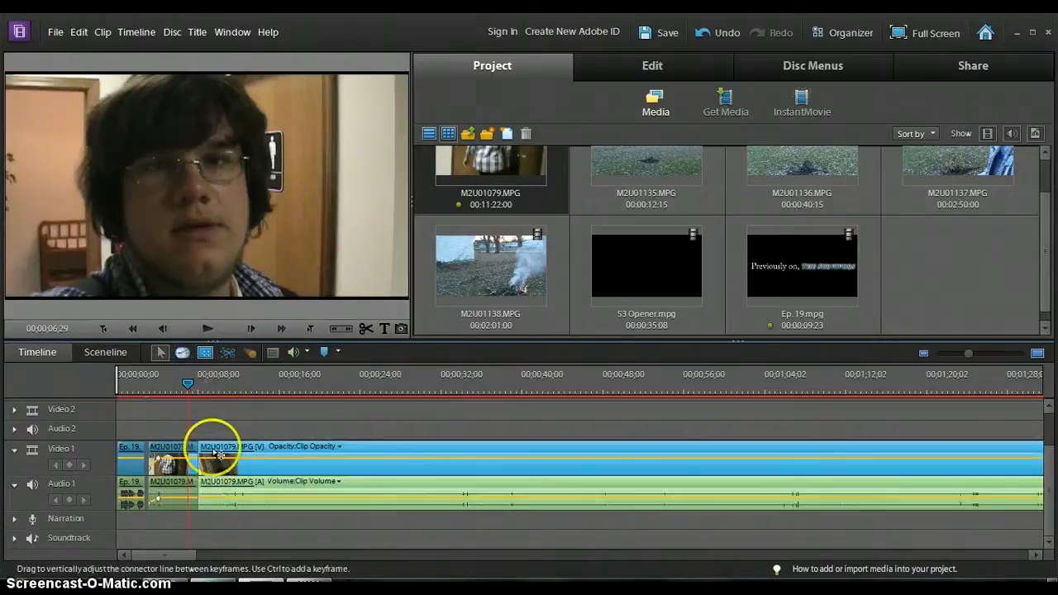
{"action": "left_click", "coordinate": [216, 330]}
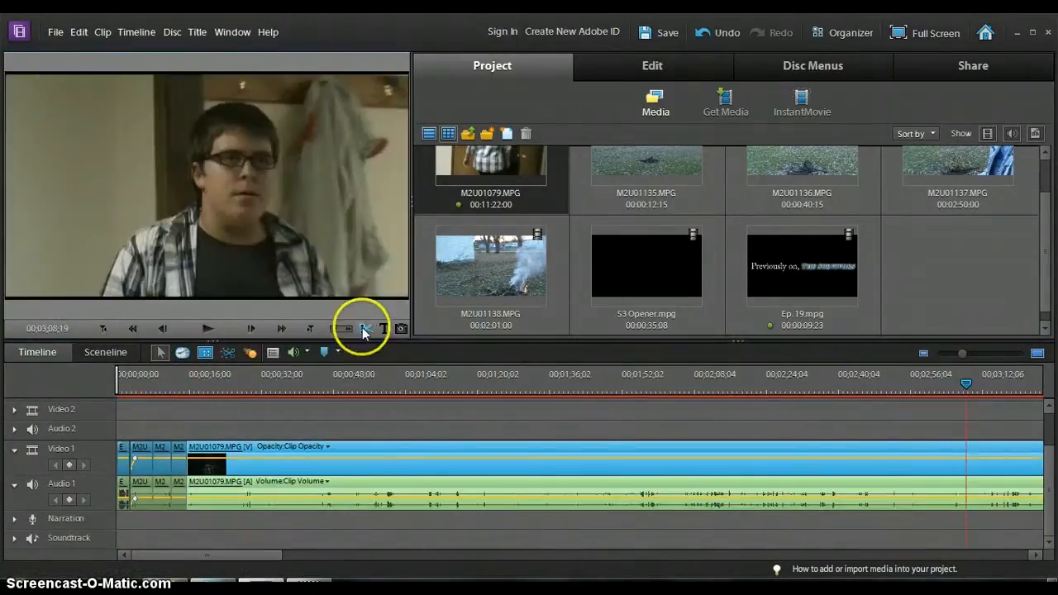
{"action": "left_click", "coordinate": [430, 397]}
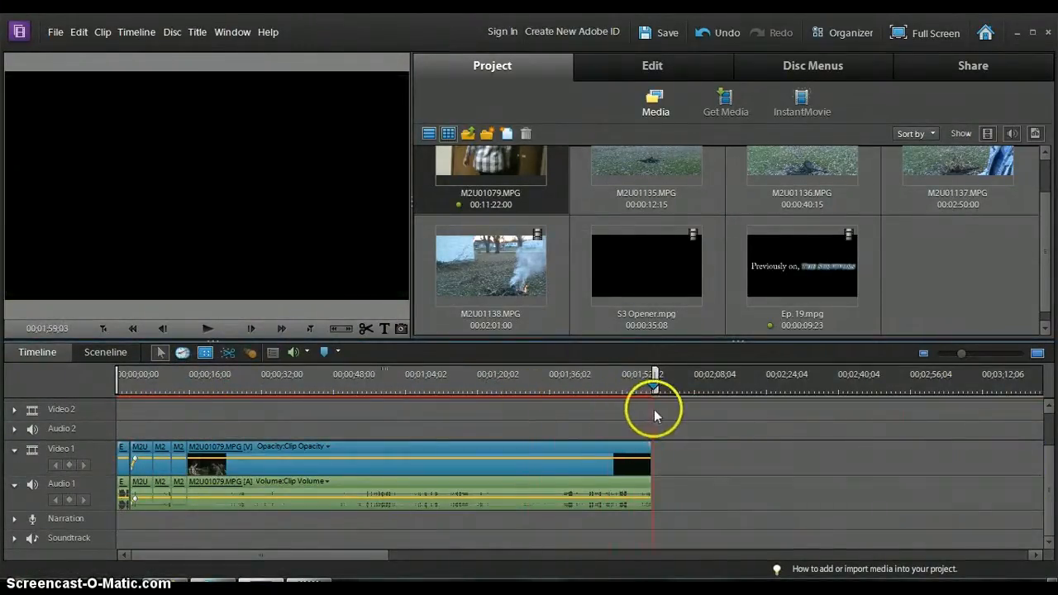
{"action": "right_click", "coordinate": [357, 463]}
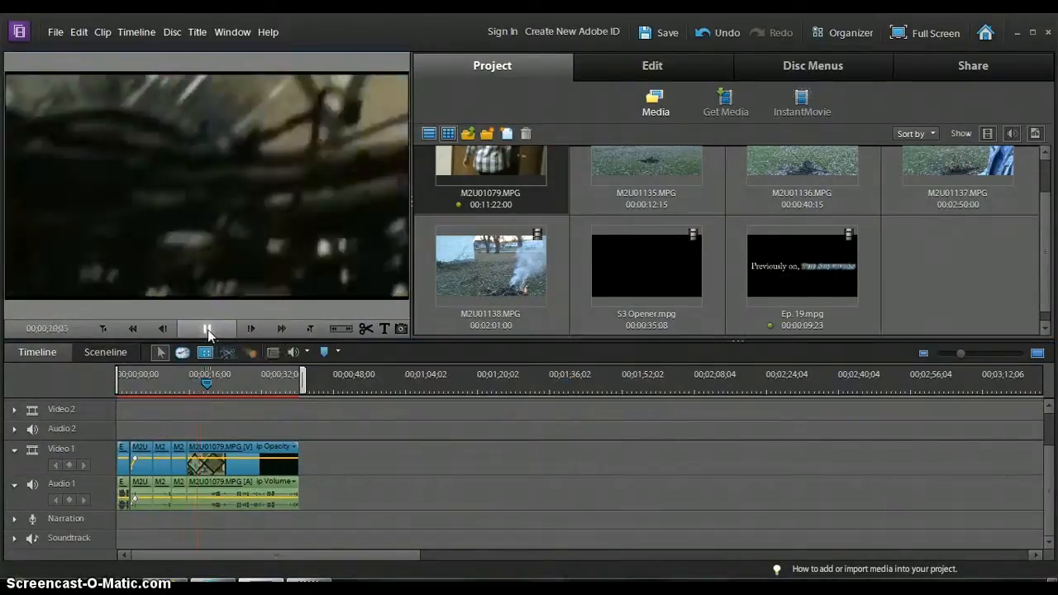
- Split the last M2U01079.MPG clip at 00;00;23;11 and cut out everything after the split
{"action": "left_click", "coordinate": [367, 328]}
{"action": "left_click", "coordinate": [259, 451]}
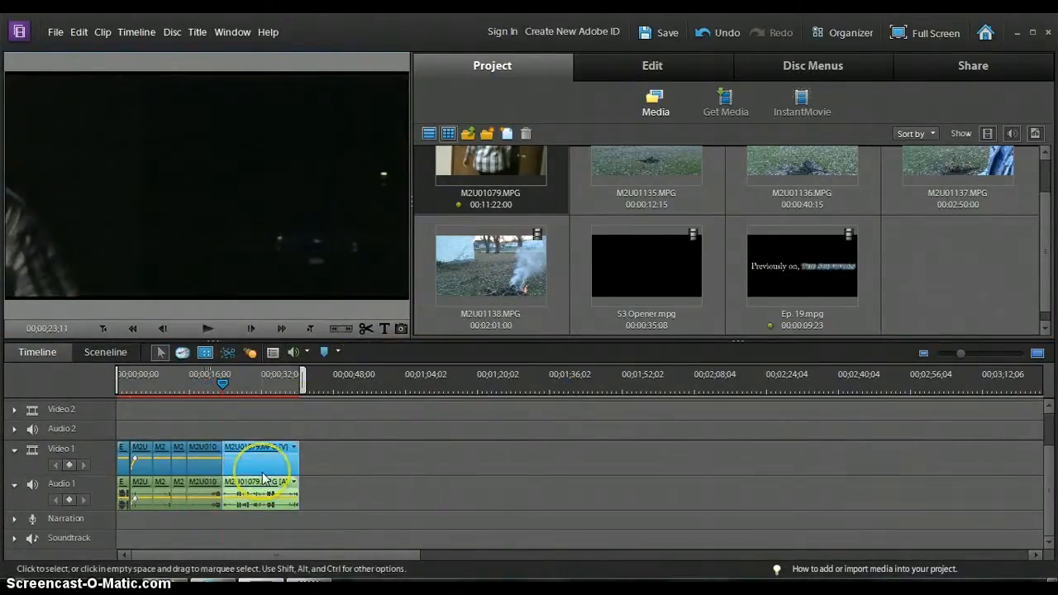
{"action": "right_click", "coordinate": [263, 478]}
{"action": "left_click", "coordinate": [295, 39]}
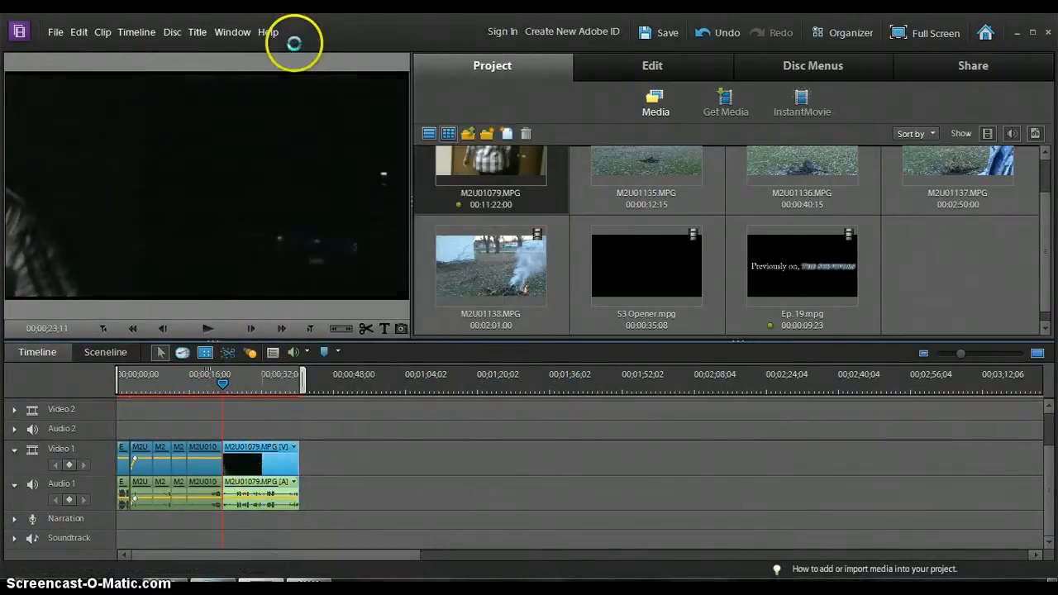
- Import the Haunted Sky MP3 from the Youtube audio folder of the Music library into the project
{"action": "left_click", "coordinate": [720, 107]}
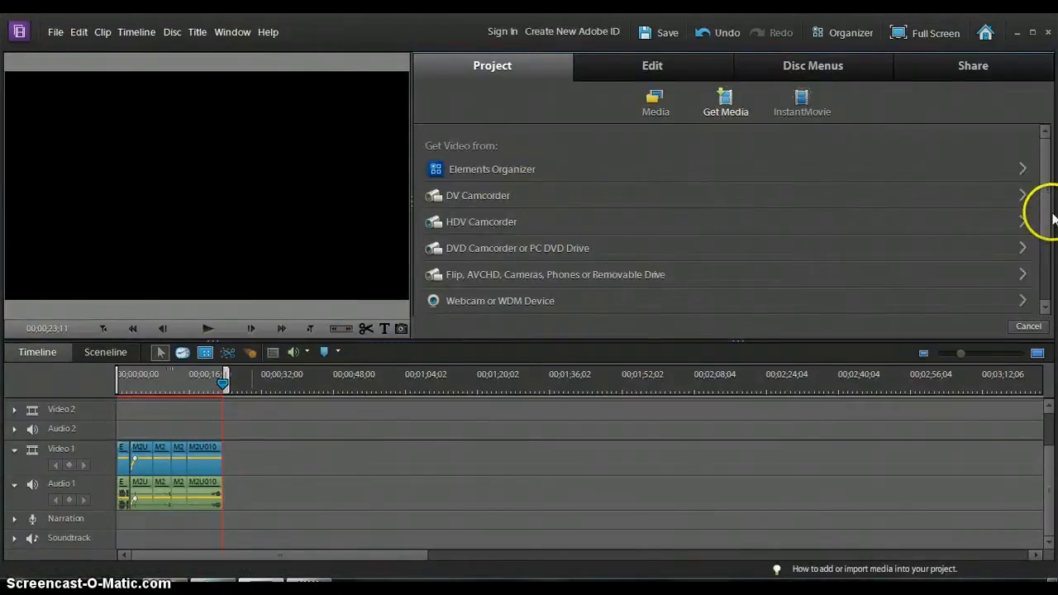
{"action": "left_click", "coordinate": [1044, 276]}
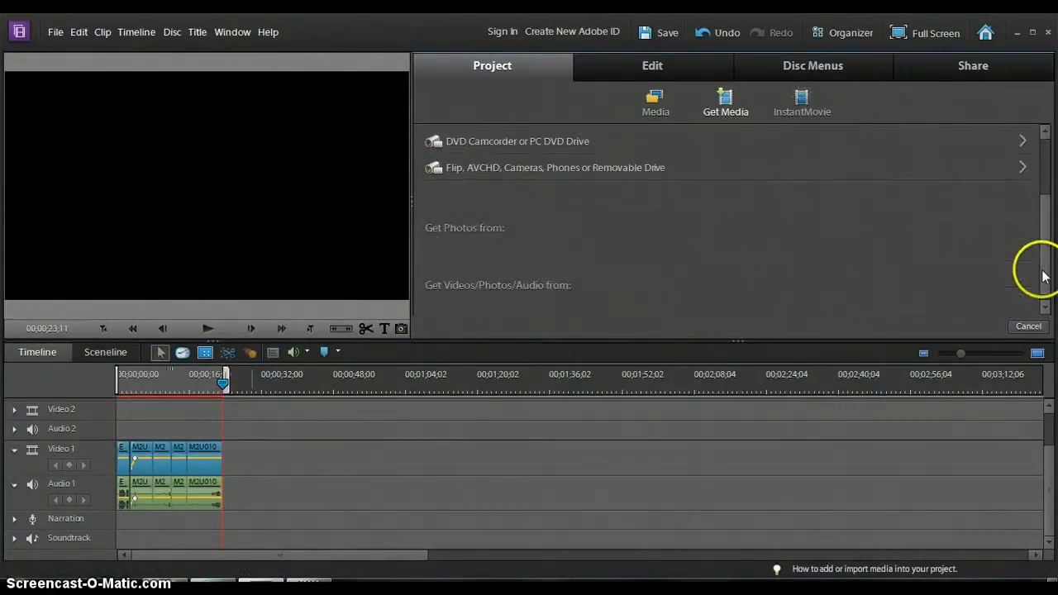
{"action": "left_click", "coordinate": [660, 309]}
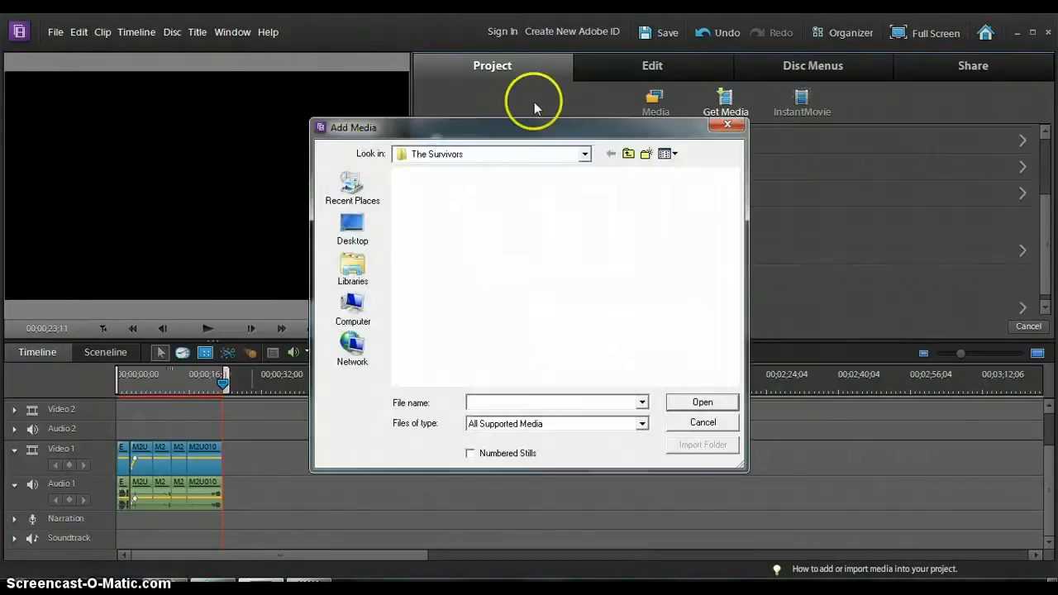
{"action": "left_click", "coordinate": [365, 266]}
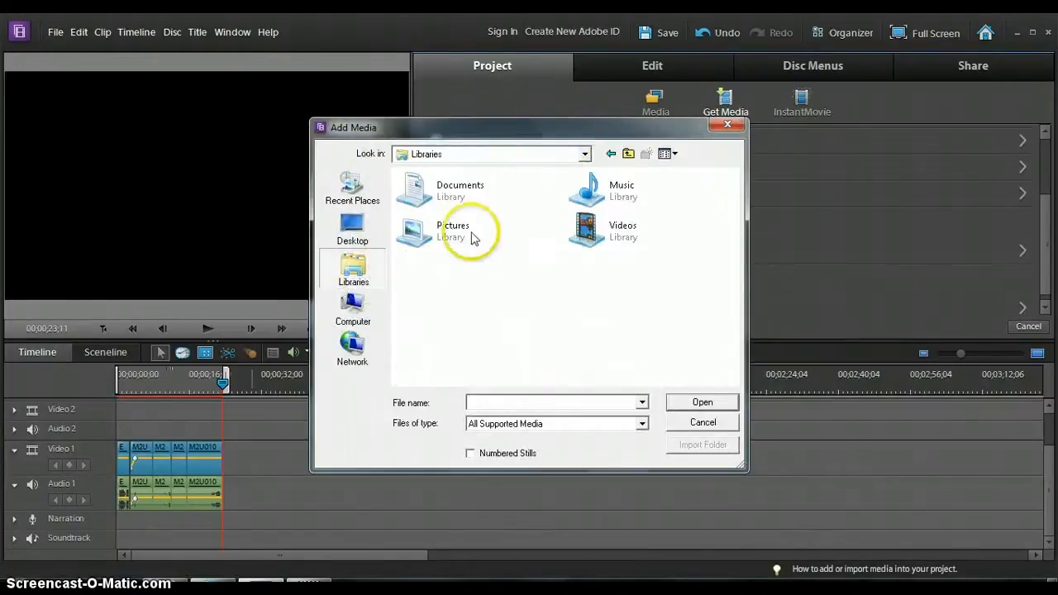
{"action": "double_click", "coordinate": [630, 190]}
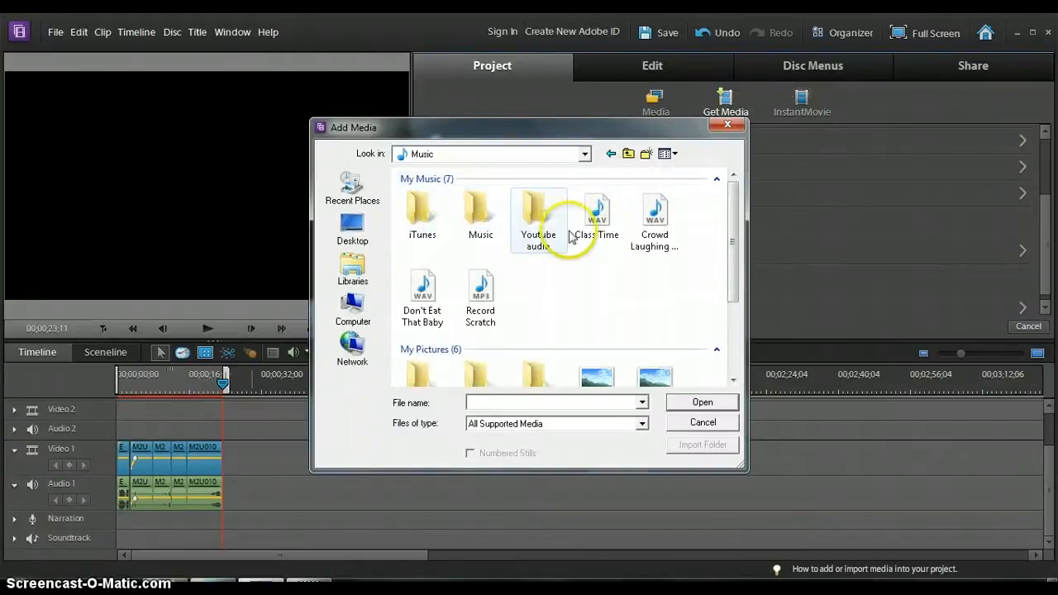
{"action": "double_click", "coordinate": [545, 238]}
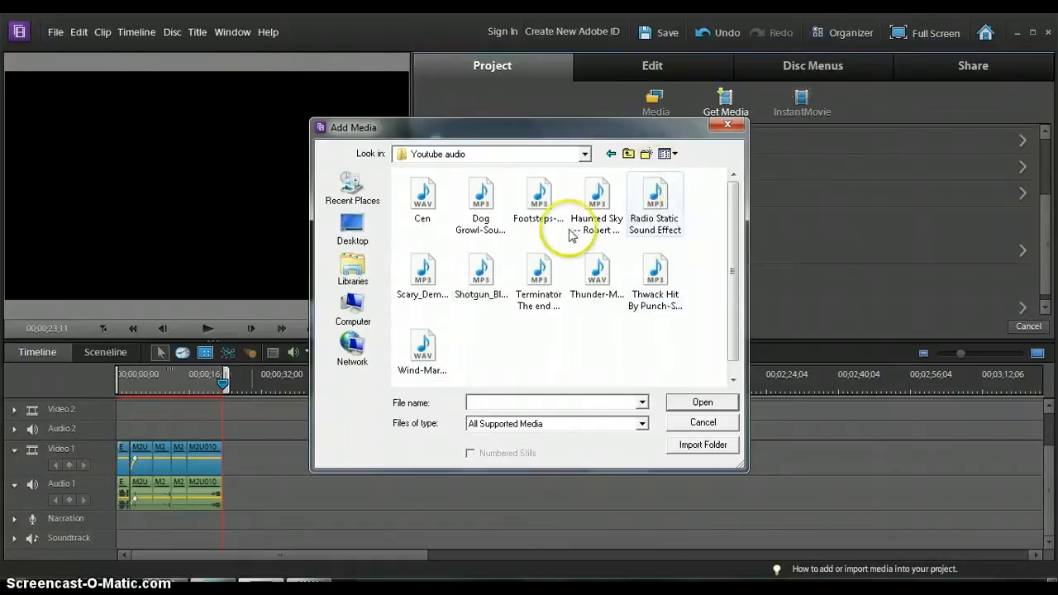
{"action": "left_click", "coordinate": [599, 206]}
{"action": "left_click", "coordinate": [680, 403]}
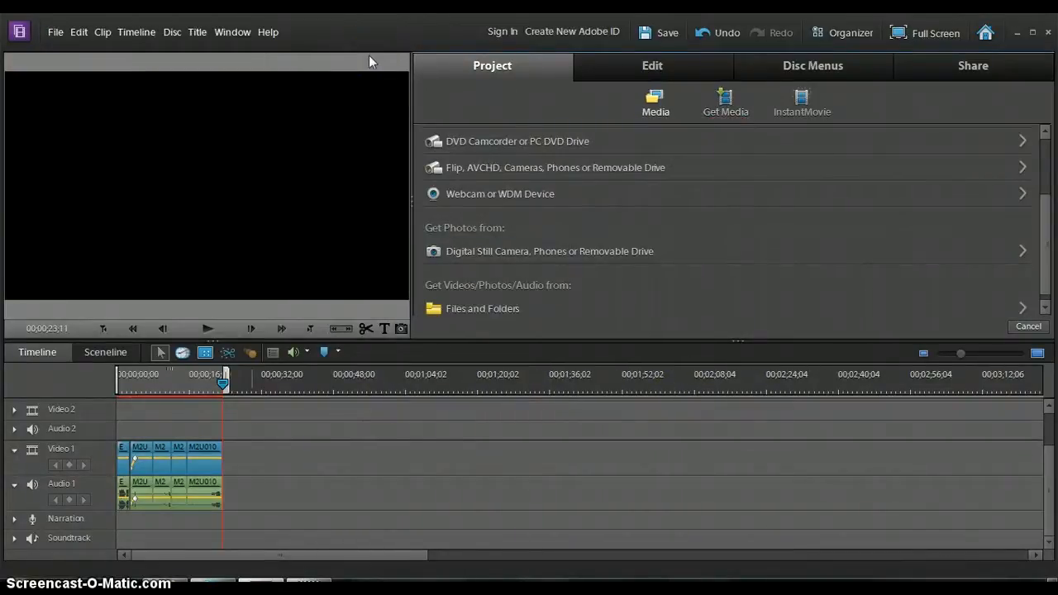
- Place the Haunted Sky music on the Narration track, starting at the beginning of the timeline
{"action": "left_click", "coordinate": [981, 276]}
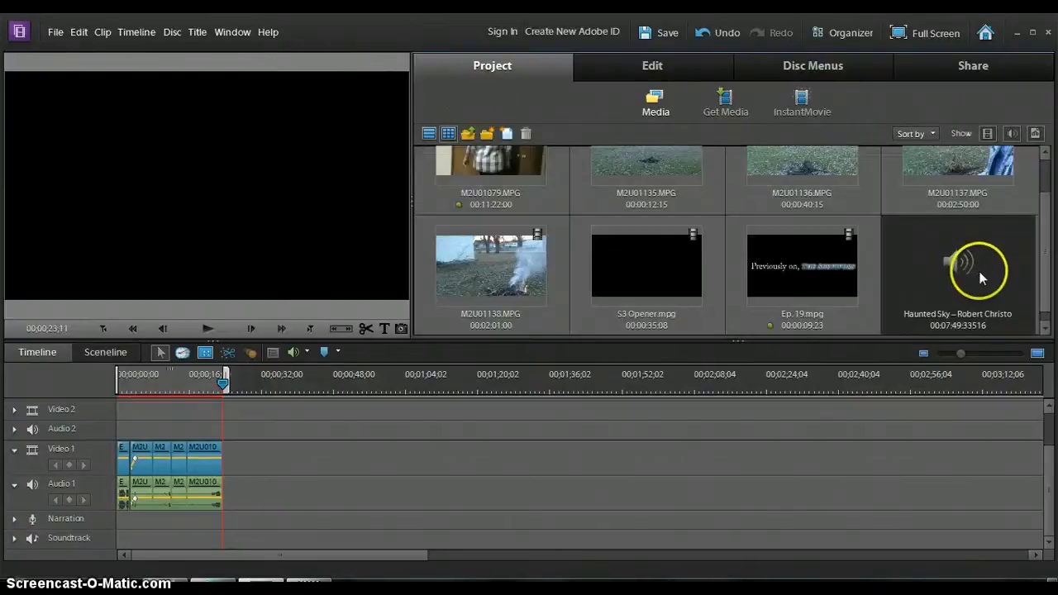
{"action": "left_click_drag", "start_coordinate": [981, 276], "coordinate": [271, 496]}
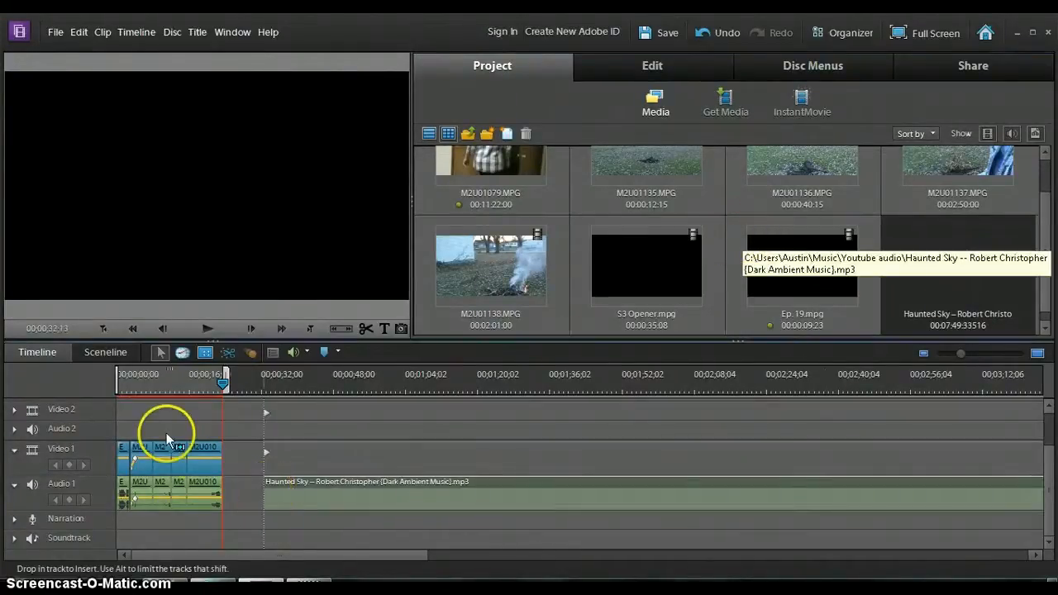
{"action": "left_click_drag", "start_coordinate": [166, 433], "coordinate": [115, 517]}
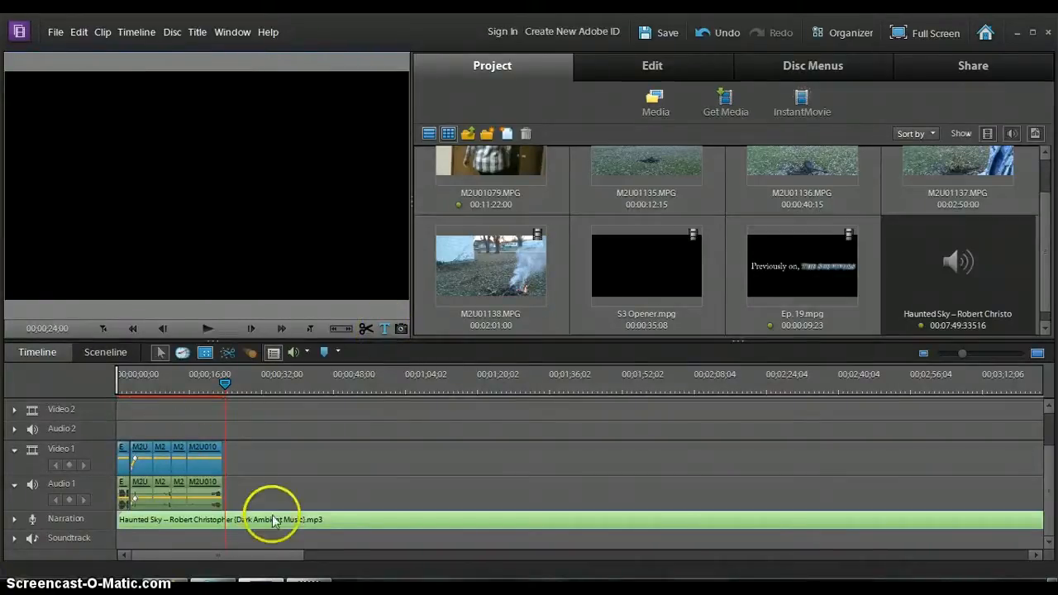
- Add a title reading "And now....." at 00;00;24;00 after the last recap clip and centre the text in the frame
{"action": "left_click", "coordinate": [424, 530]}
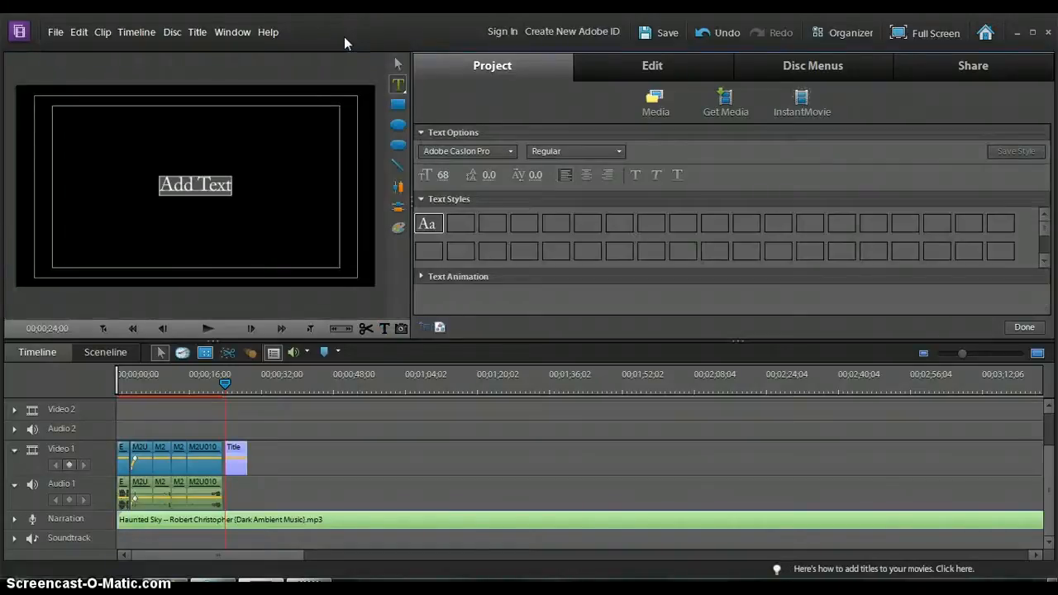
{"action": "type", "text": "And"}
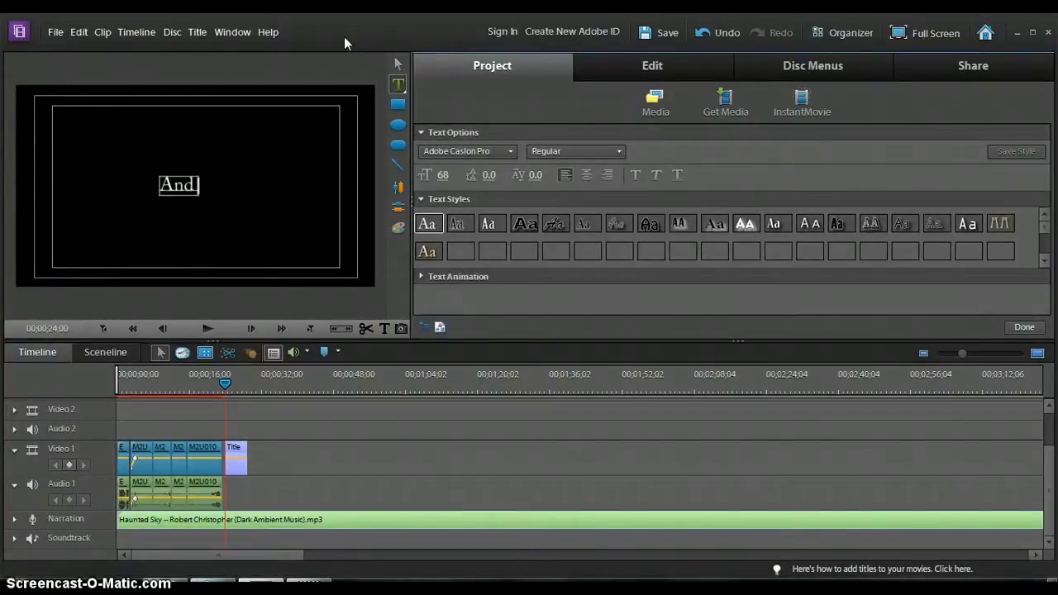
{"action": "type", "text": " now.."}
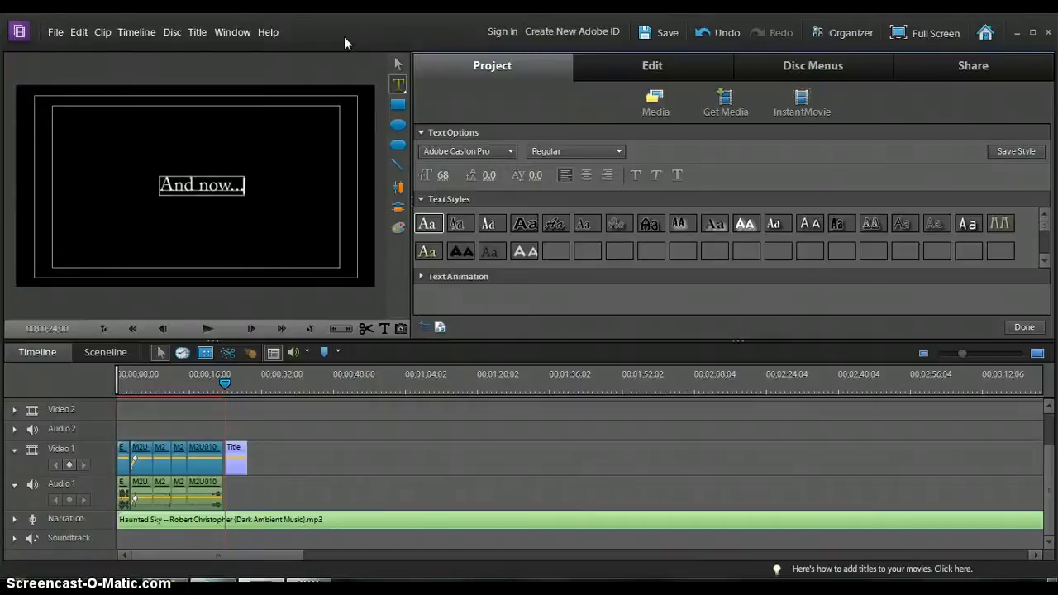
{"action": "type", "text": ".."}
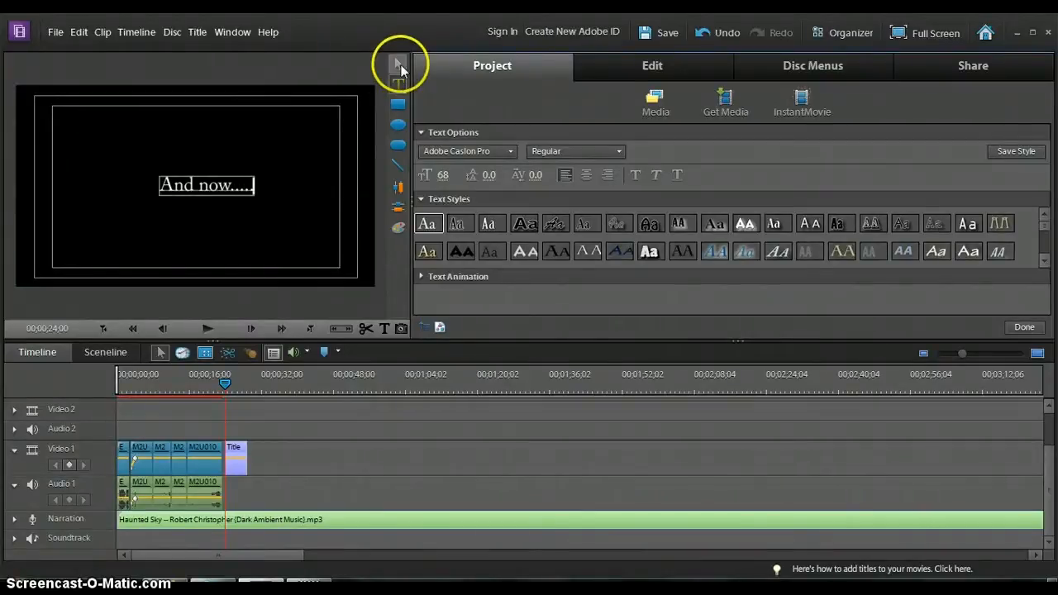
{"action": "left_click", "coordinate": [399, 65]}
{"action": "left_click_drag", "start_coordinate": [222, 188], "coordinate": [206, 191]}
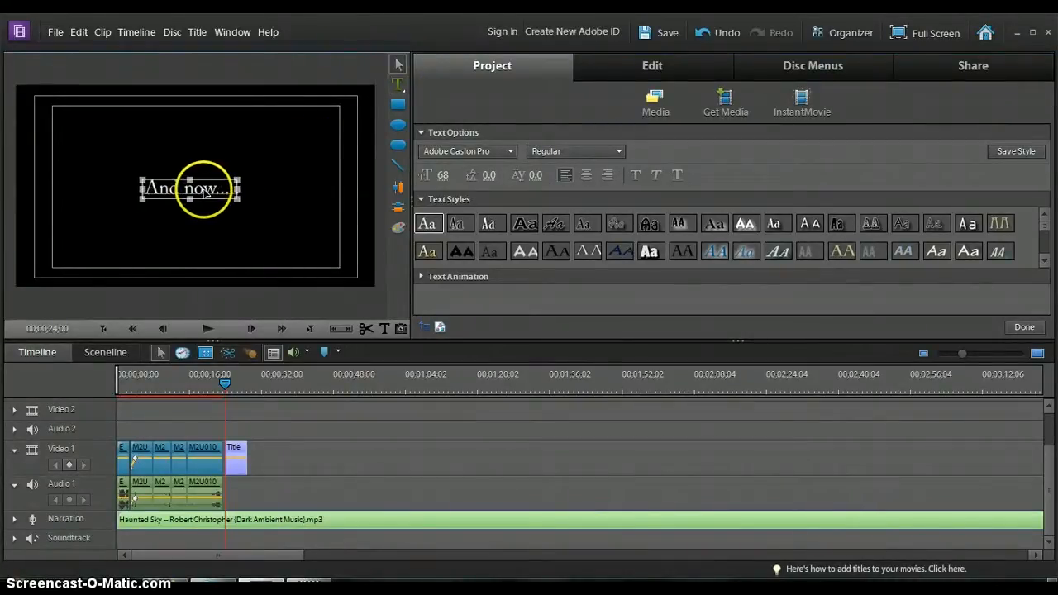
{"action": "left_click", "coordinate": [204, 147]}
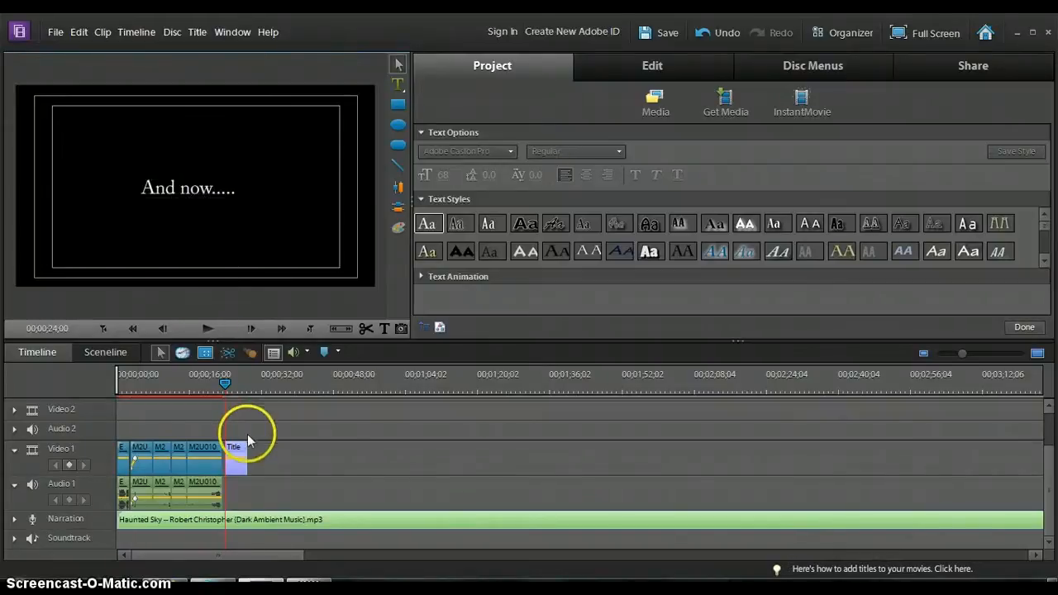
- Split the "And now....." title at 00;00;26;24 and cut out the part after the split
{"action": "left_click", "coordinate": [220, 384]}
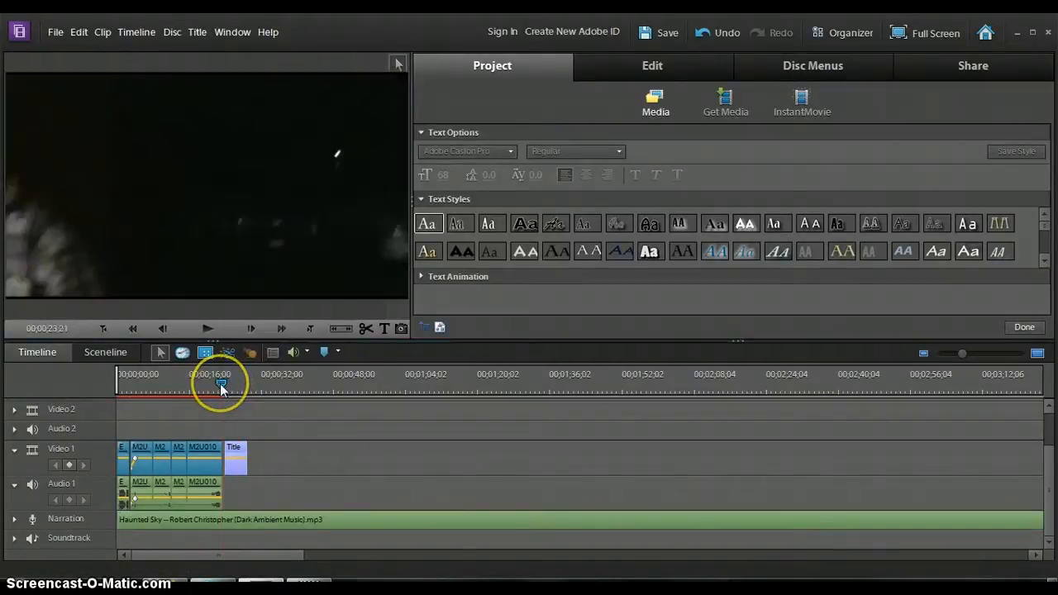
{"action": "left_click_drag", "start_coordinate": [221, 384], "coordinate": [238, 387]}
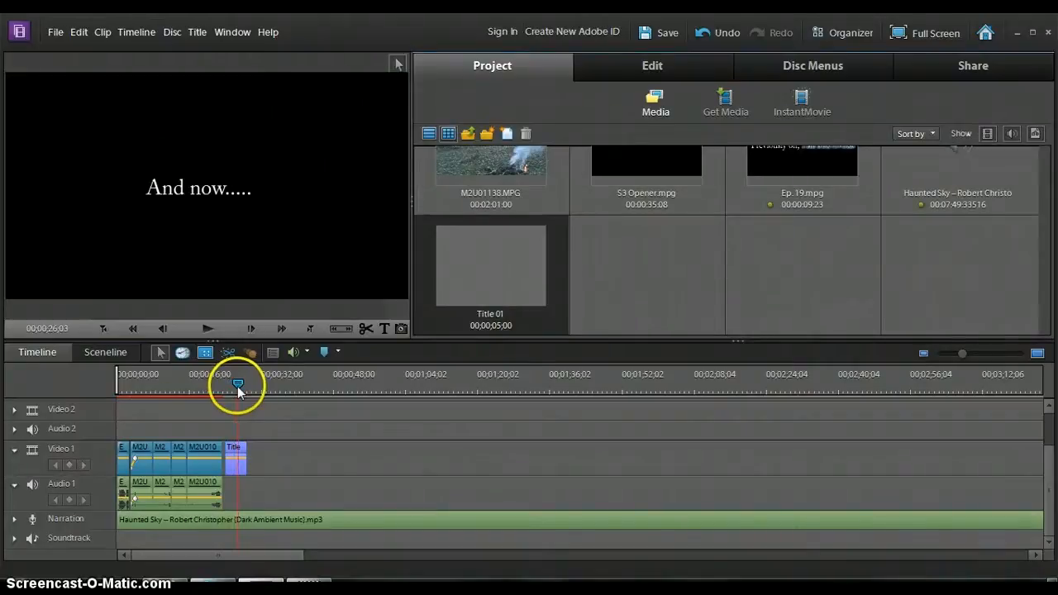
{"action": "left_click", "coordinate": [366, 328]}
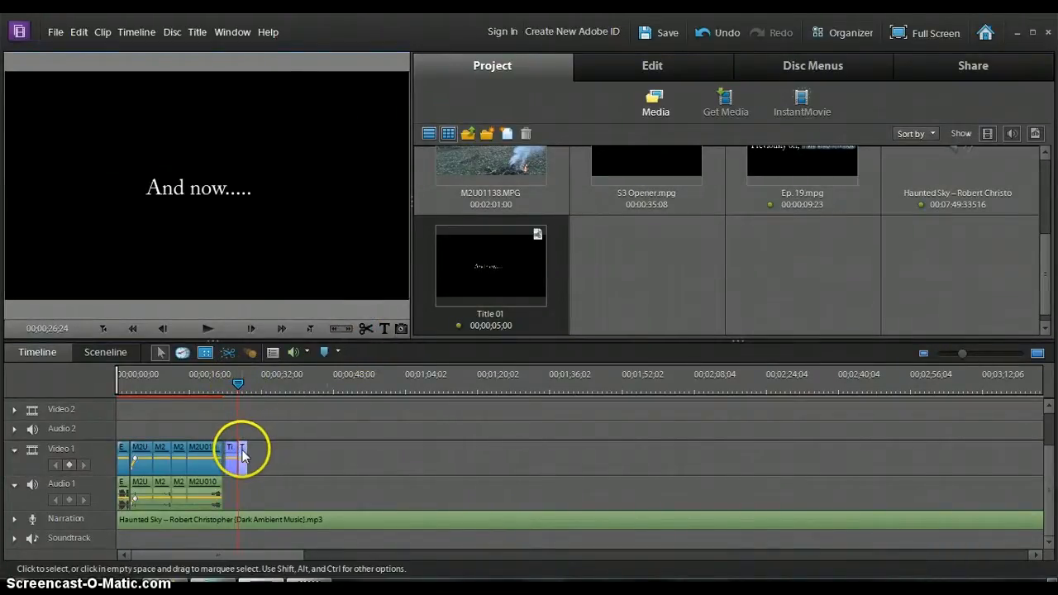
{"action": "right_click", "coordinate": [243, 456]}
{"action": "left_click", "coordinate": [290, 27]}
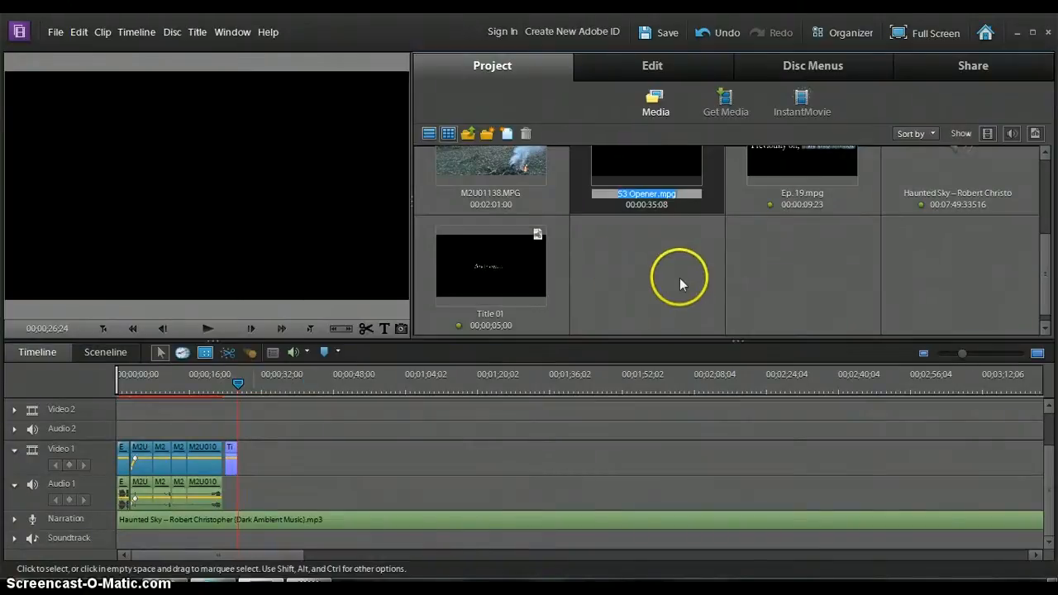
- Place S3 Opener.mpg on Video 1 directly after the "And now....." title and delete its audio
{"action": "left_click_drag", "start_coordinate": [659, 160], "coordinate": [239, 454]}
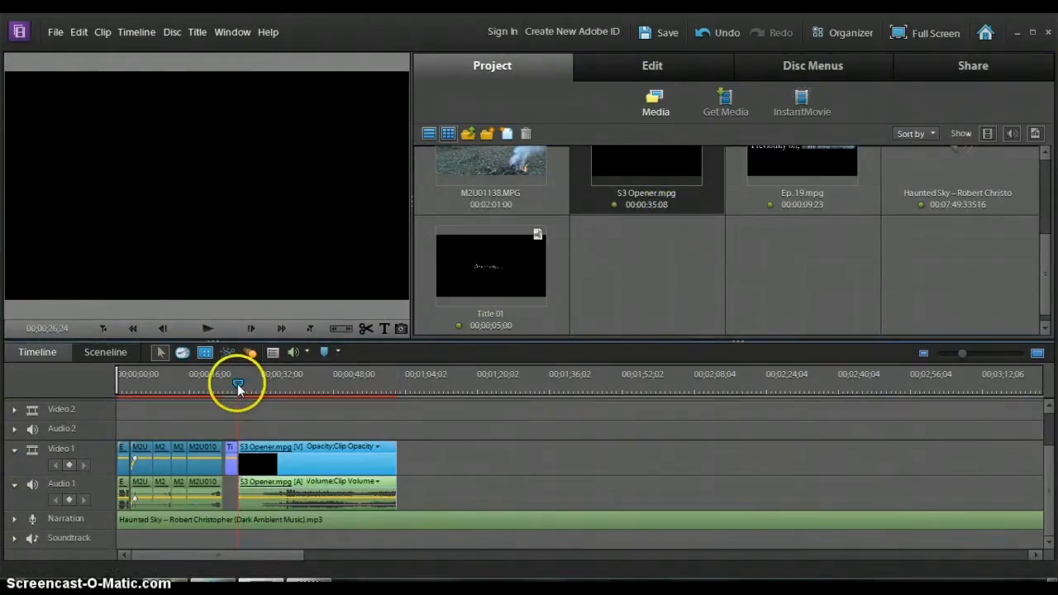
{"action": "left_click_drag", "start_coordinate": [237, 384], "coordinate": [252, 384]}
{"action": "right_click", "coordinate": [293, 475]}
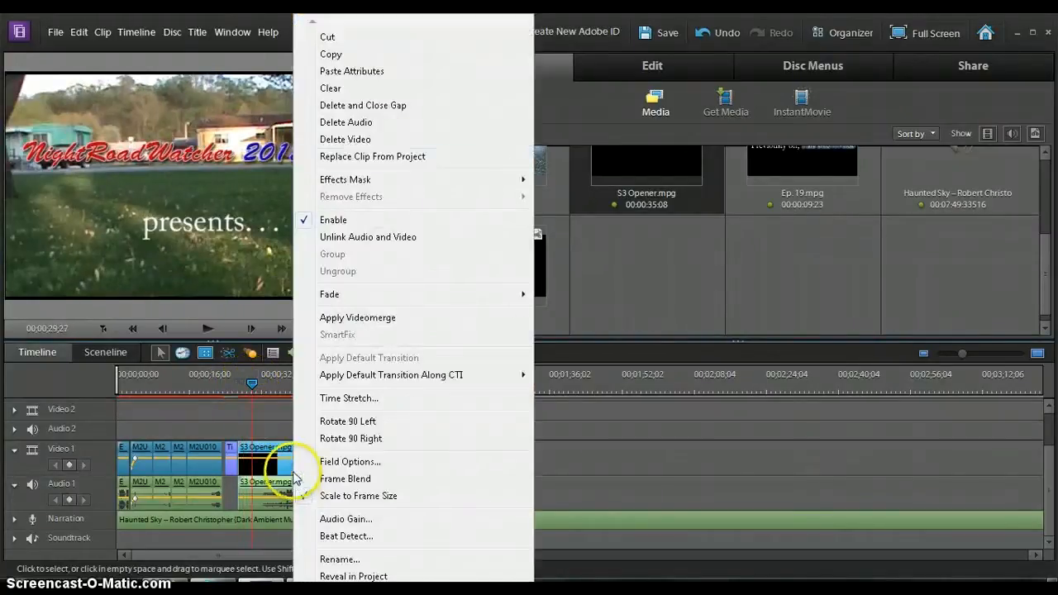
{"action": "left_click", "coordinate": [371, 134]}
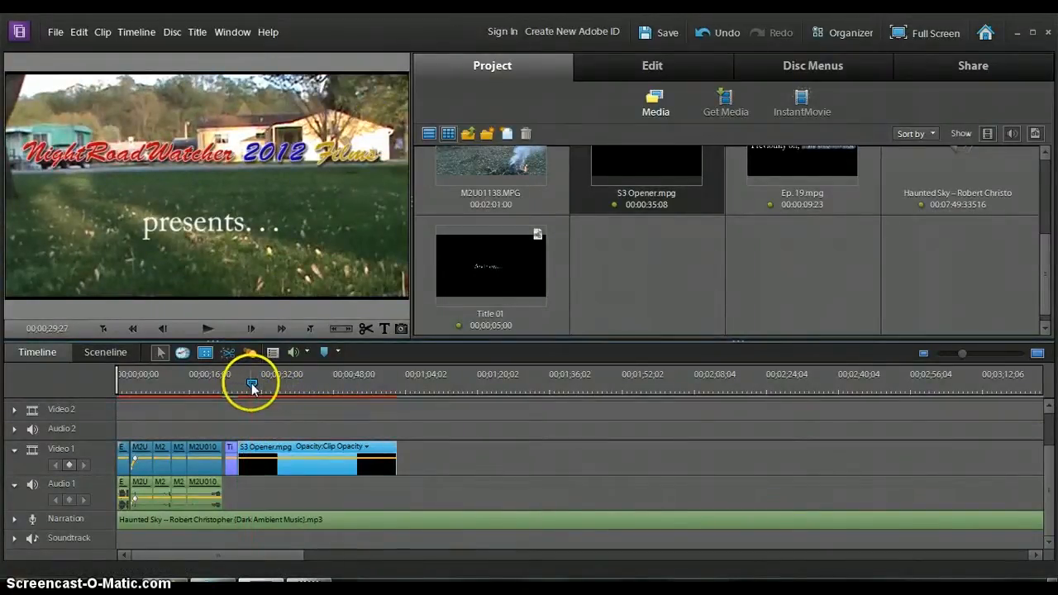
- Split the S3 Opener clip at 00;00;31;23 and 00;00;51;16, then remove the middle section and close the gap
{"action": "left_click_drag", "start_coordinate": [254, 382], "coordinate": [259, 383]}
{"action": "left_click", "coordinate": [371, 330]}
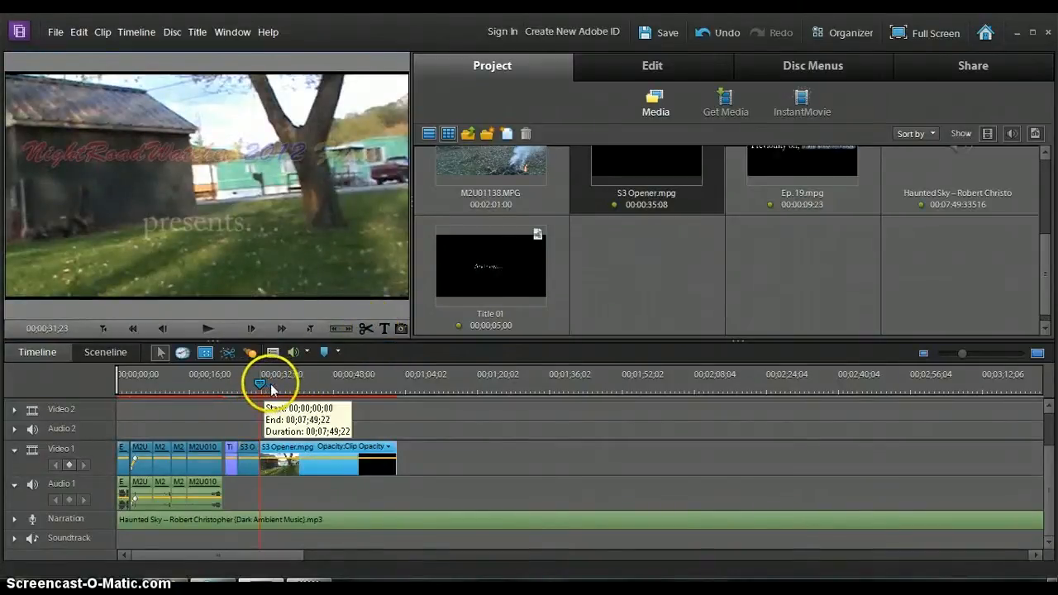
{"action": "left_click_drag", "start_coordinate": [271, 388], "coordinate": [351, 394]}
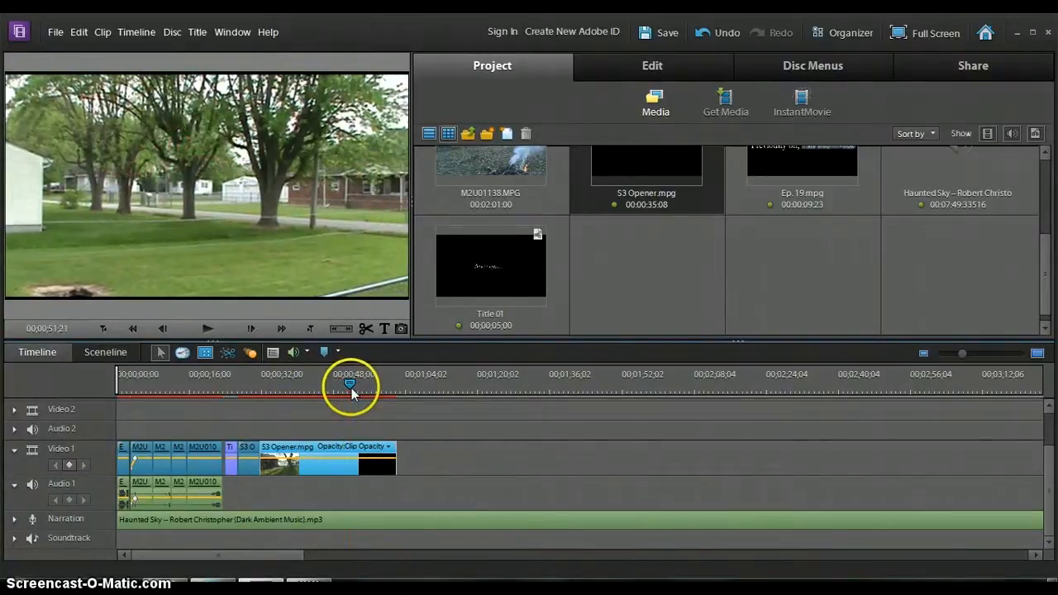
{"action": "left_click", "coordinate": [366, 328]}
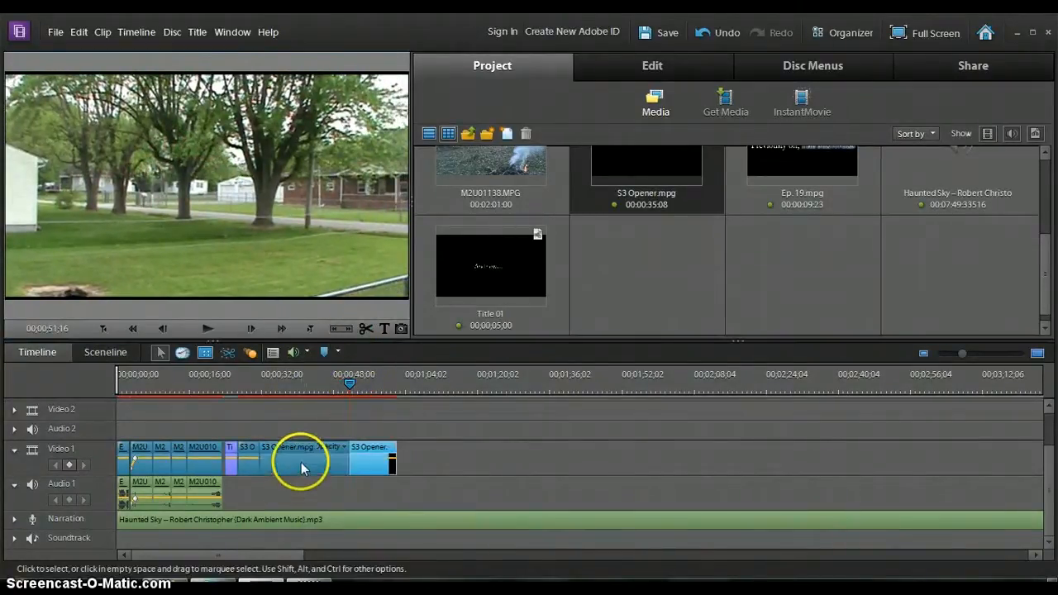
{"action": "right_click", "coordinate": [301, 468]}
{"action": "left_click", "coordinate": [358, 31]}
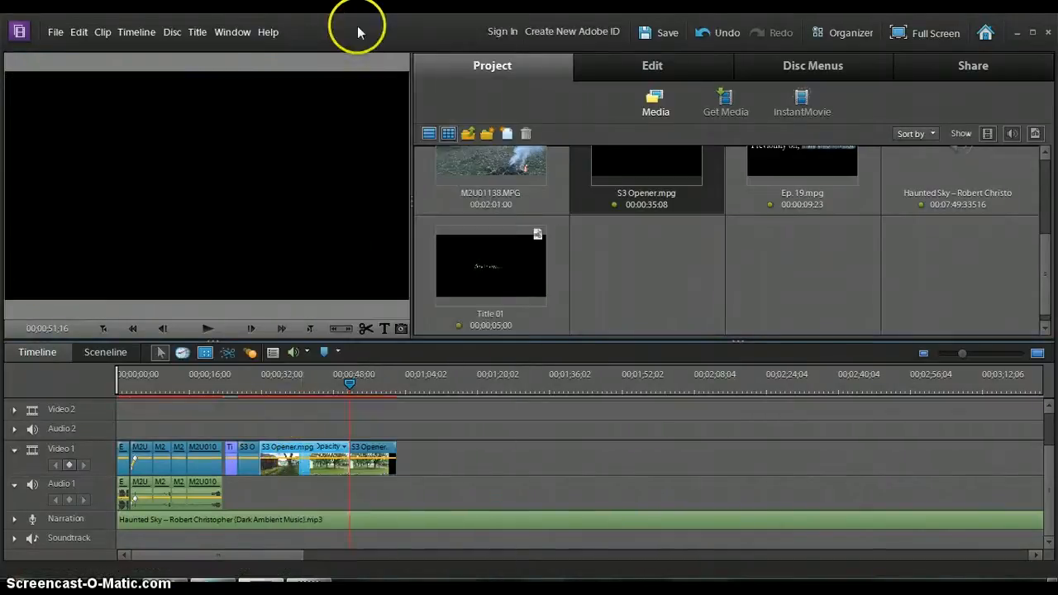
- Play the opener from 00;00;28;18 and add a title reading "Finale" over it at 00;00;36;08
{"action": "left_click", "coordinate": [246, 379]}
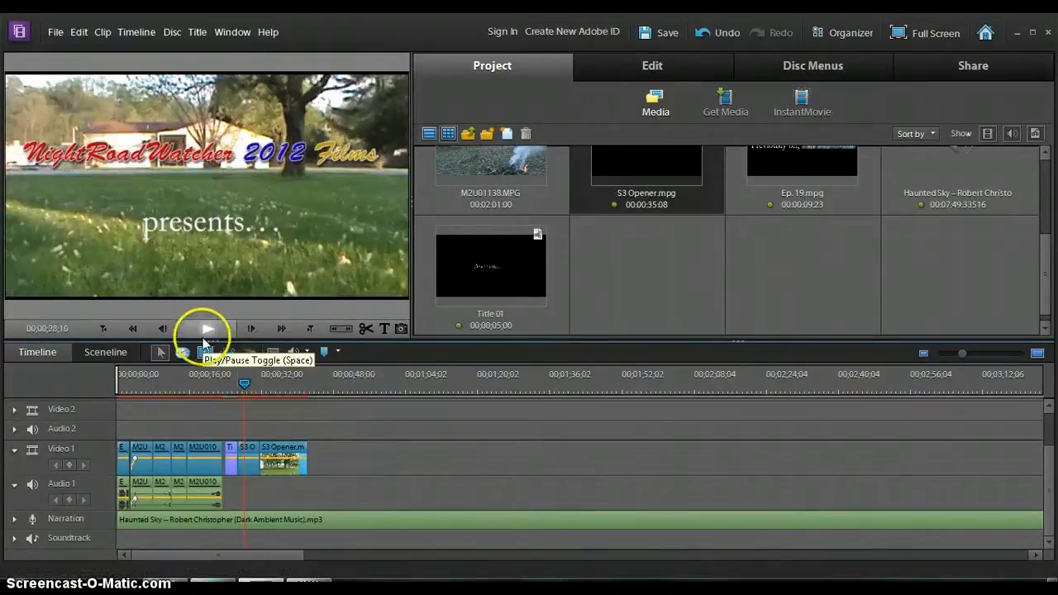
{"action": "left_click", "coordinate": [206, 335]}
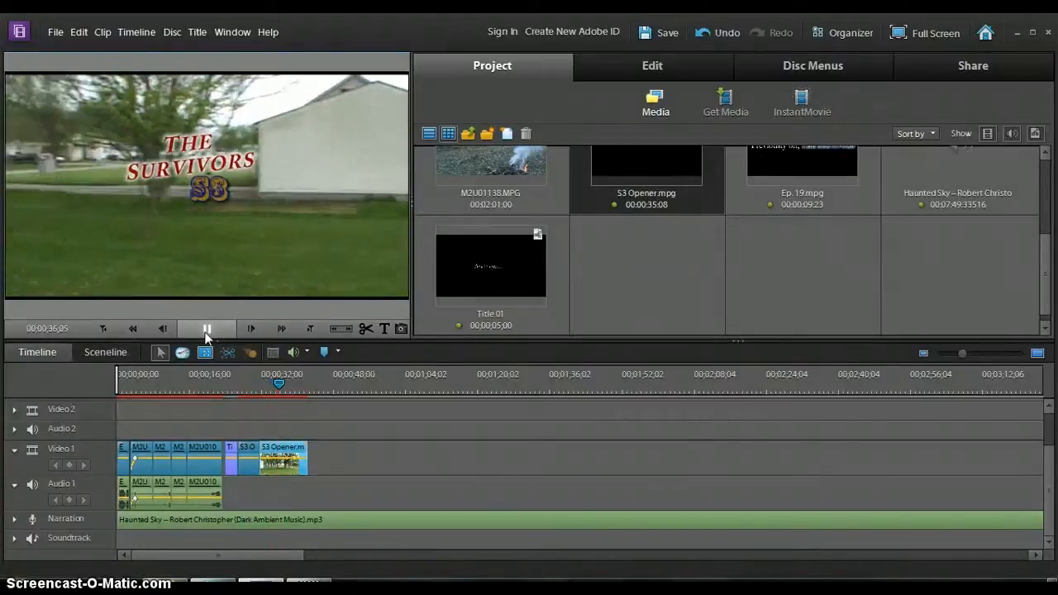
{"action": "left_click", "coordinate": [206, 330]}
{"action": "left_click", "coordinate": [387, 330]}
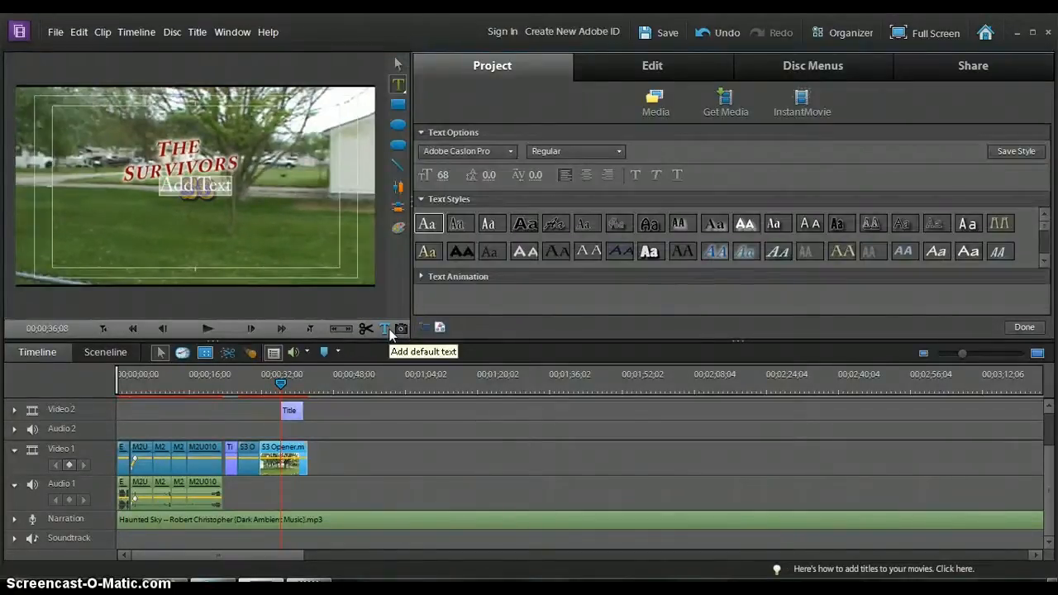
{"action": "key", "text": "BackSpace"}
- Apply the Poplar Std Black text style to the "Finale" title and change its fill colour to red
{"action": "left_click", "coordinate": [639, 261]}
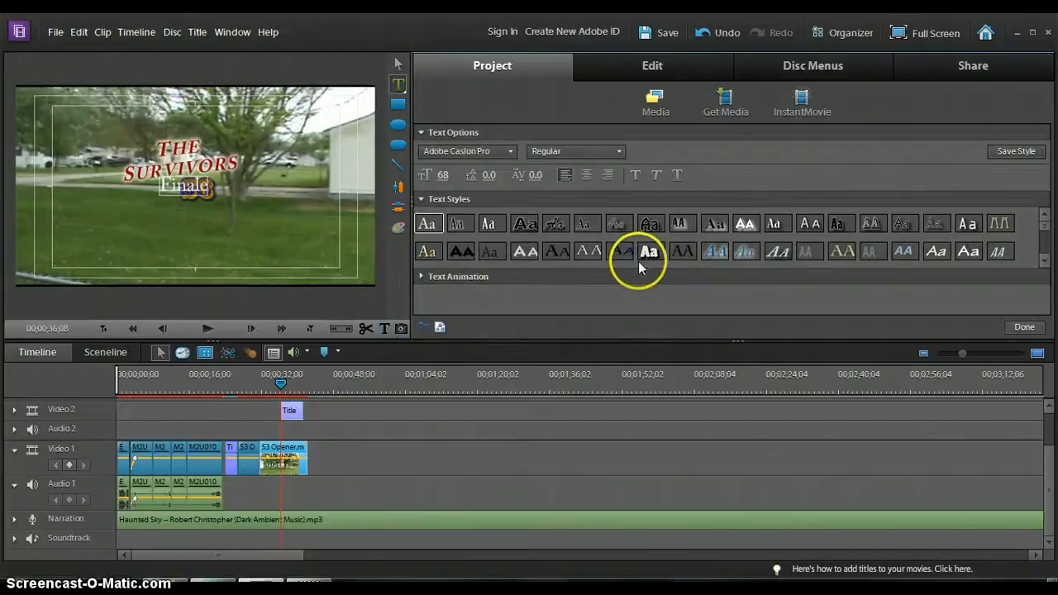
{"action": "left_click", "coordinate": [397, 228]}
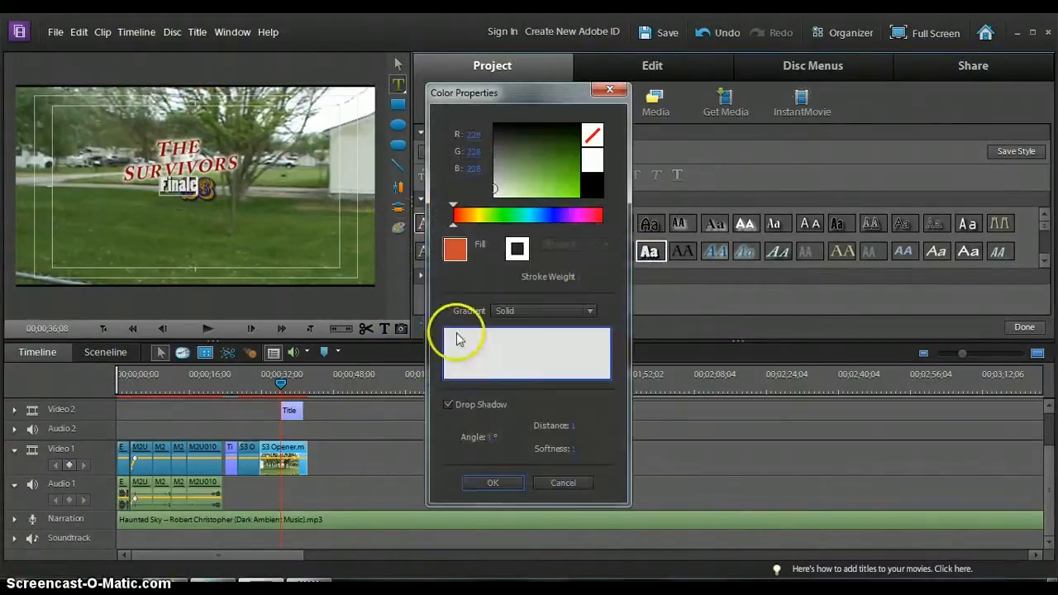
{"action": "left_click", "coordinate": [578, 194]}
{"action": "left_click", "coordinate": [493, 484]}
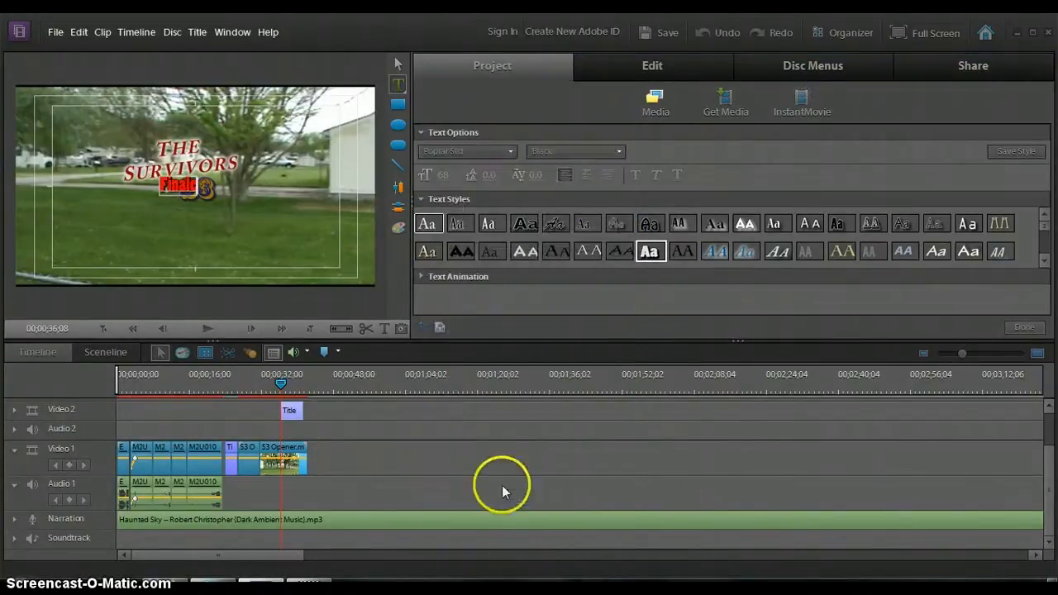
- Widen the "Finale" text and position it just below the S3 logo
{"action": "left_click", "coordinate": [398, 63]}
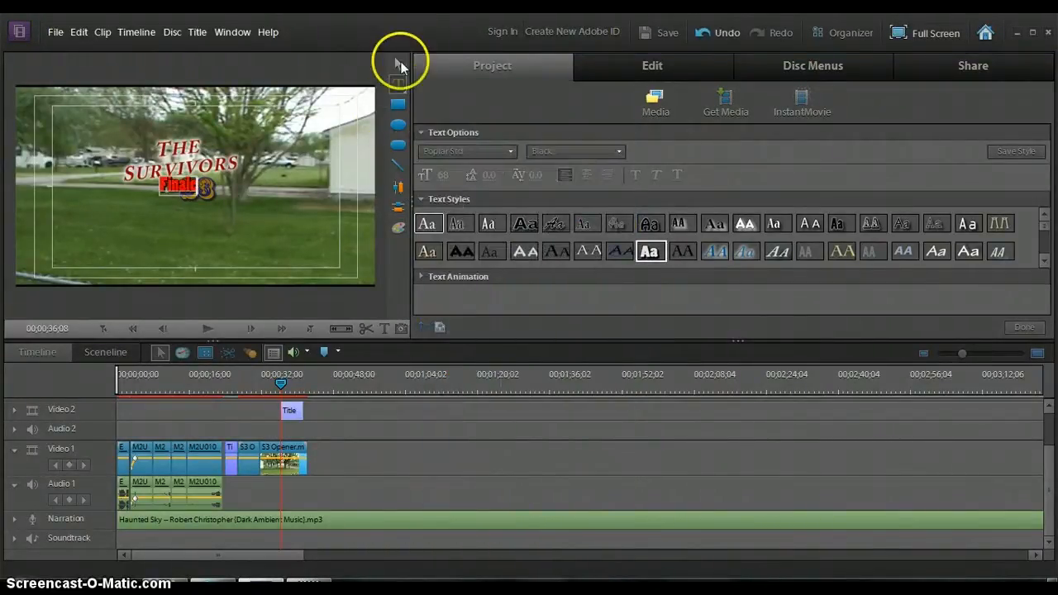
{"action": "left_click", "coordinate": [190, 188]}
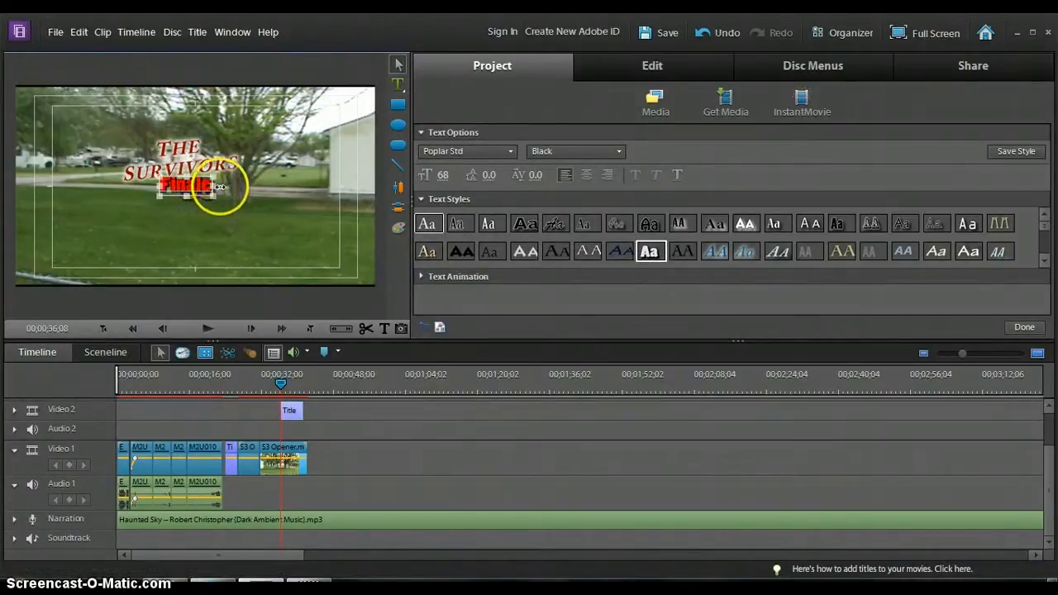
{"action": "left_click_drag", "start_coordinate": [210, 208], "coordinate": [214, 218]}
{"action": "left_click", "coordinate": [254, 183]}
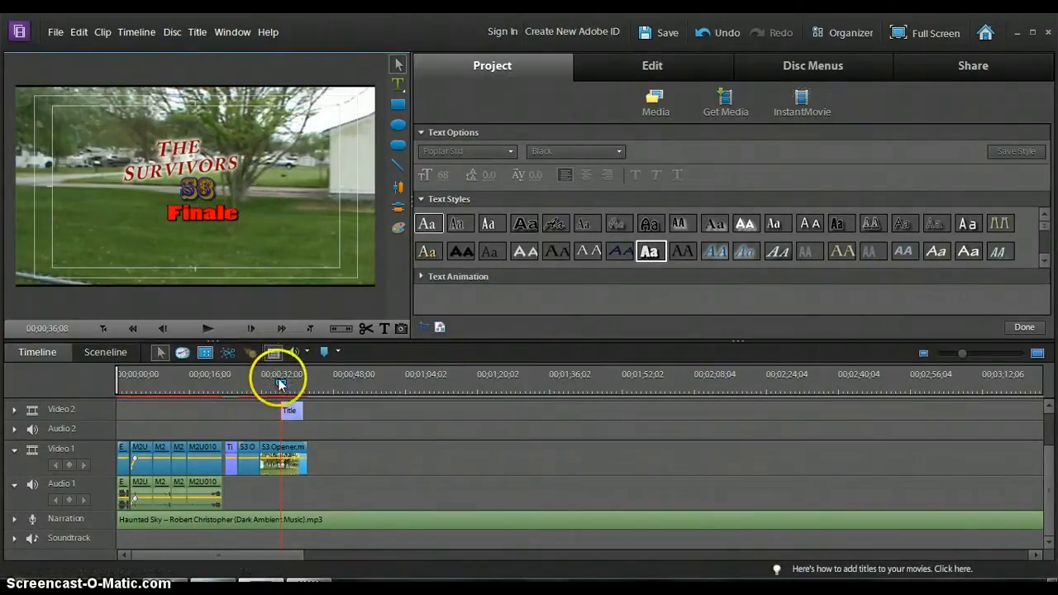
- Split the "Finale" title on Video 2 at 00;00;39;26 and cut out the part after the split
{"action": "right_click", "coordinate": [287, 411]}
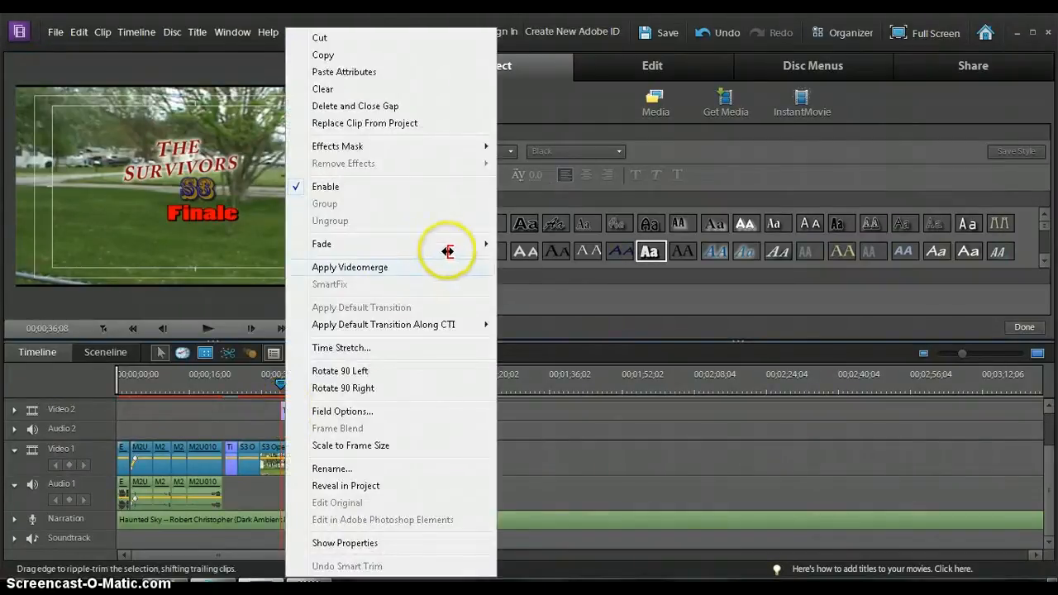
{"action": "mouse_move", "coordinate": [441, 244]}
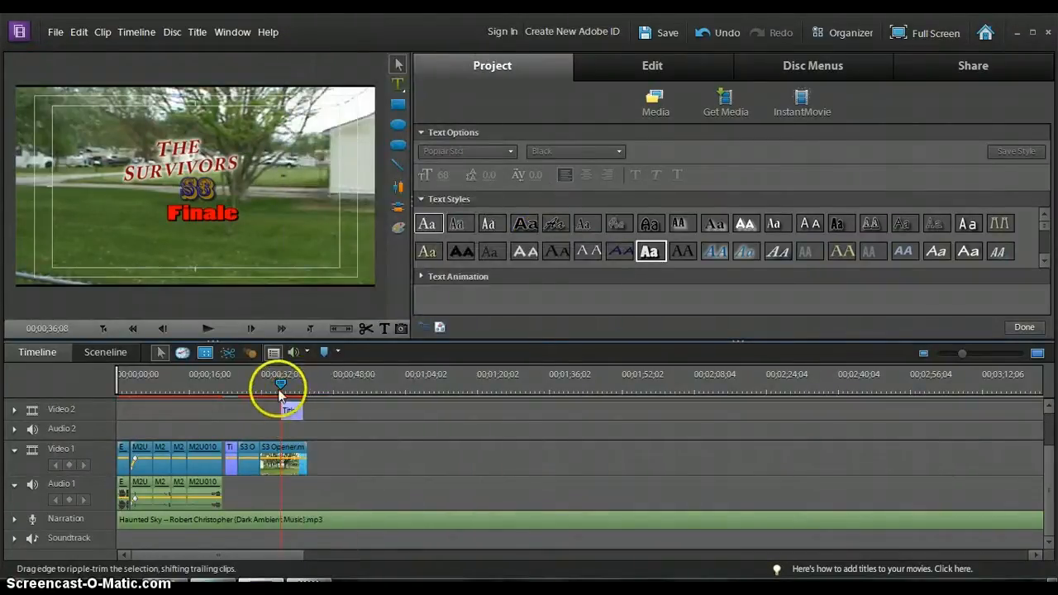
{"action": "left_click_drag", "start_coordinate": [279, 385], "coordinate": [296, 388]}
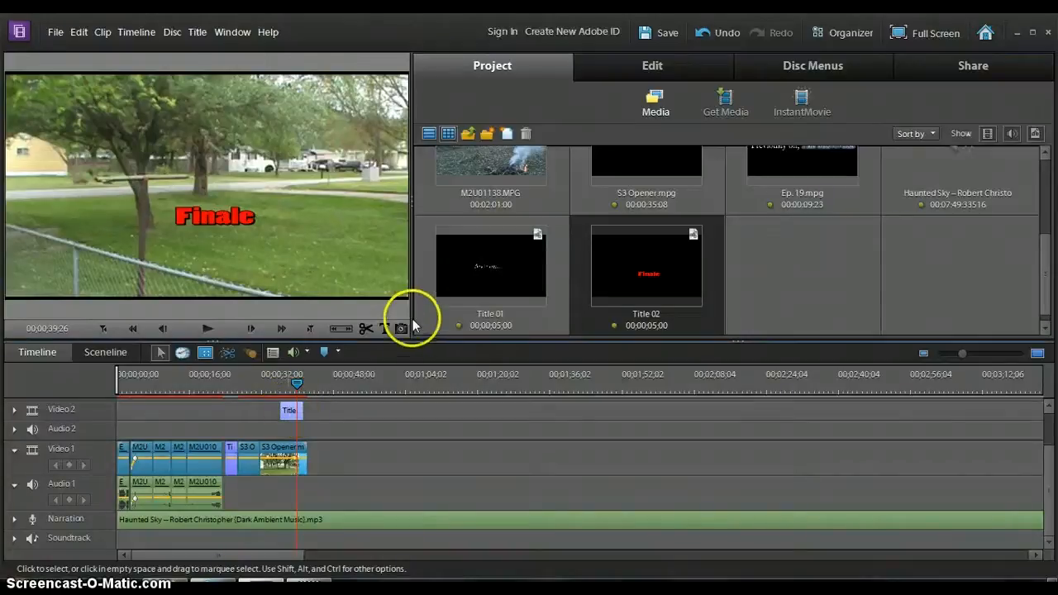
{"action": "right_click", "coordinate": [290, 409]}
{"action": "left_click", "coordinate": [334, 39]}
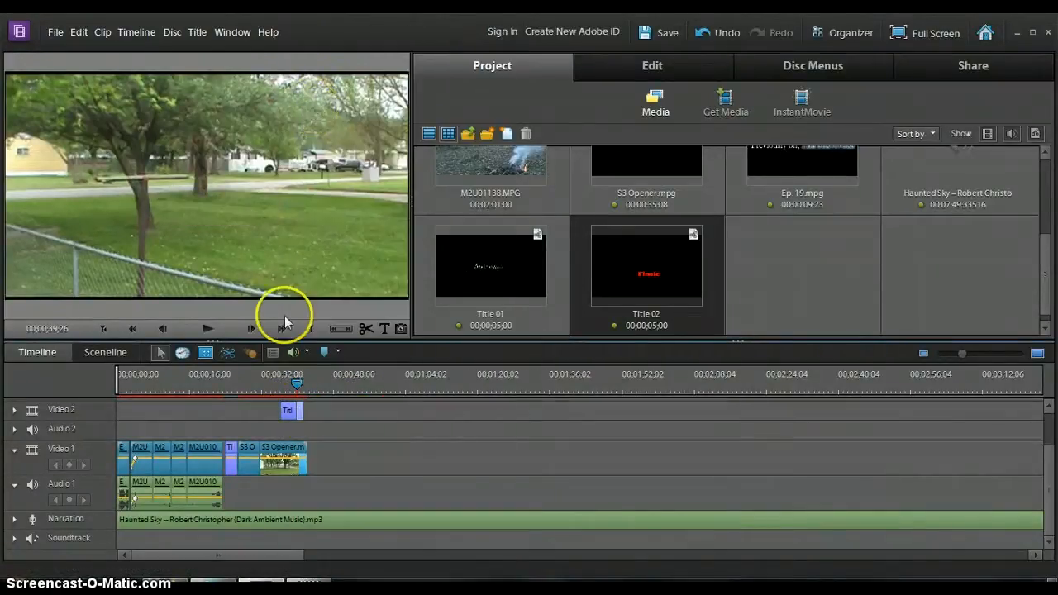
- Apply a fade to the remaining "Finale" title clip on Video 2
{"action": "right_click", "coordinate": [291, 410]}
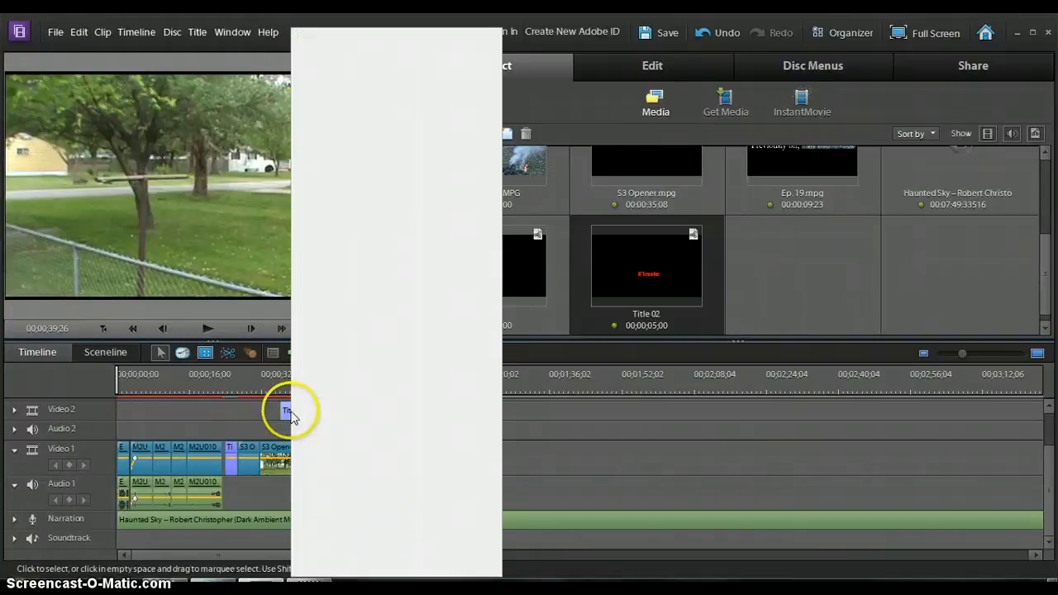
{"action": "mouse_move", "coordinate": [489, 244]}
{"action": "left_click", "coordinate": [525, 258]}
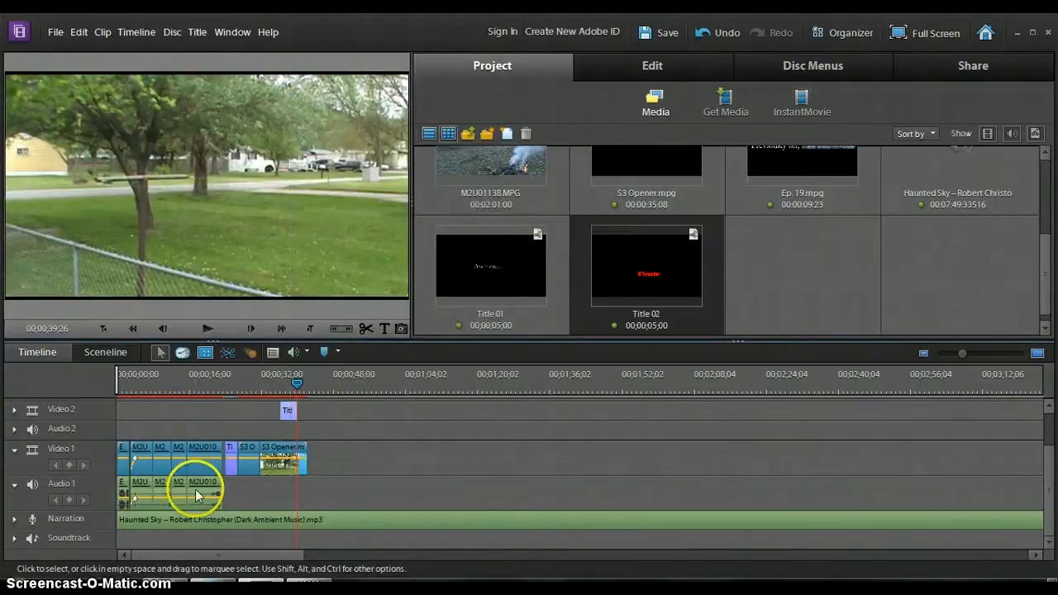
- Split the Haunted Sky music on the Narration track at 00;00;42;23 and cut out the part after the split
{"action": "mouse_move", "coordinate": [296, 382]}
{"action": "left_mouse_down"}
{"action": "mouse_move", "coordinate": [279, 385]}
{"action": "mouse_move", "coordinate": [315, 386]}
{"action": "left_mouse_up"}
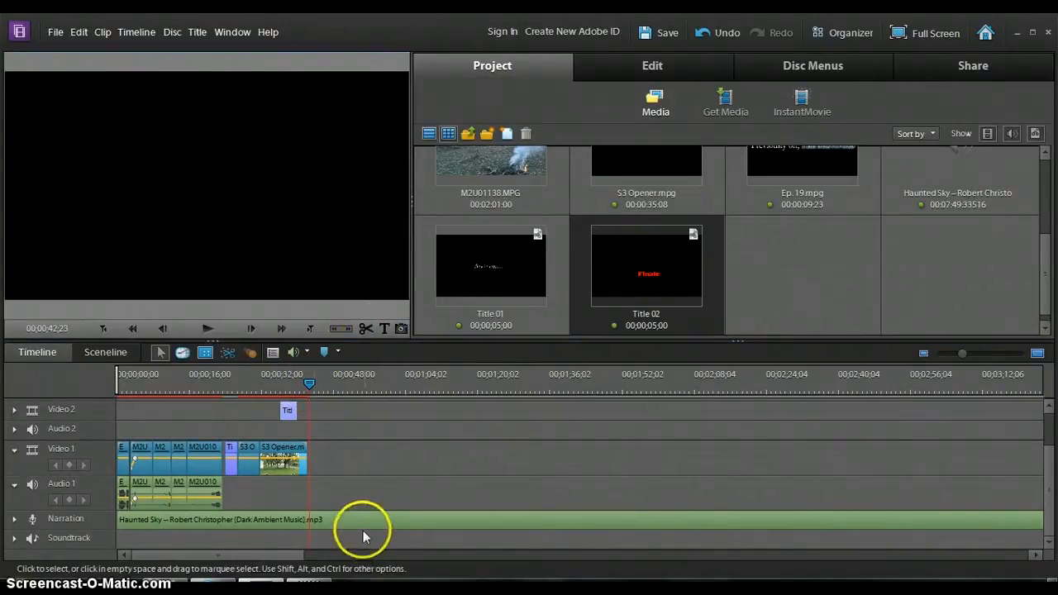
{"action": "left_click", "coordinate": [345, 519]}
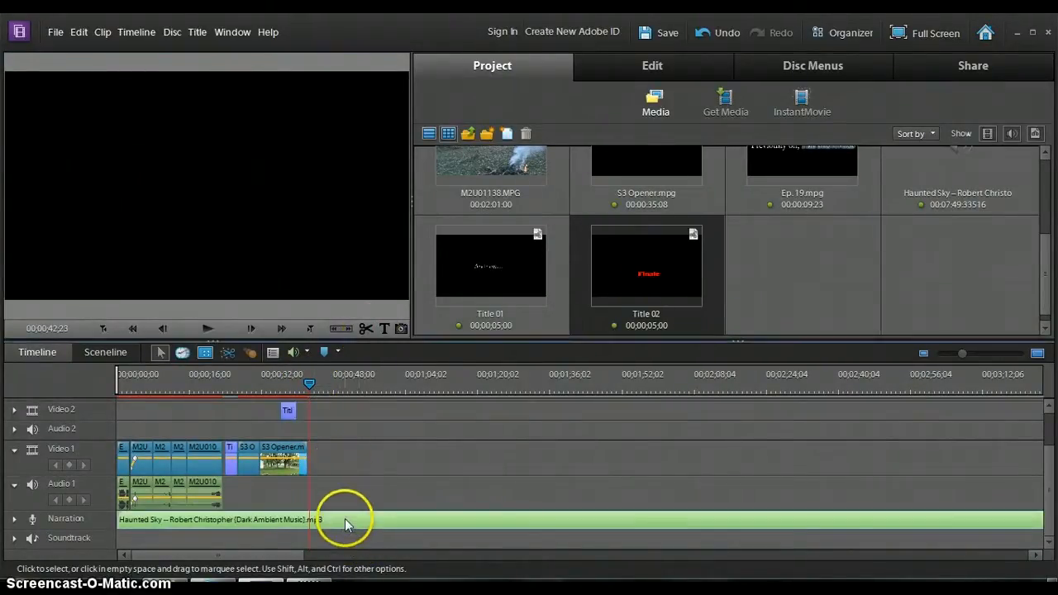
{"action": "left_click", "coordinate": [367, 326]}
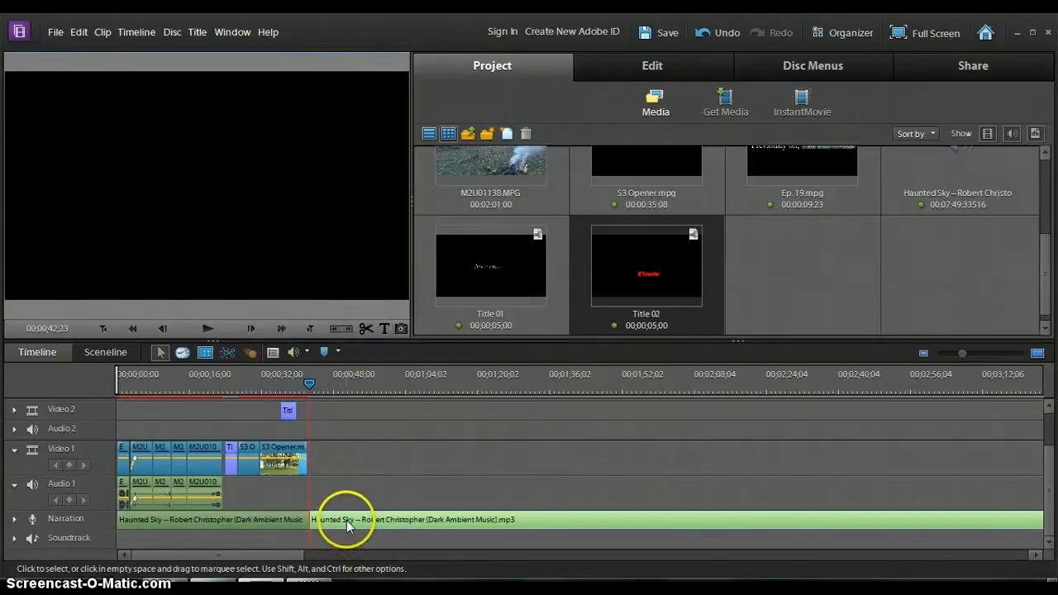
{"action": "right_click", "coordinate": [348, 519]}
{"action": "left_click", "coordinate": [379, 126]}
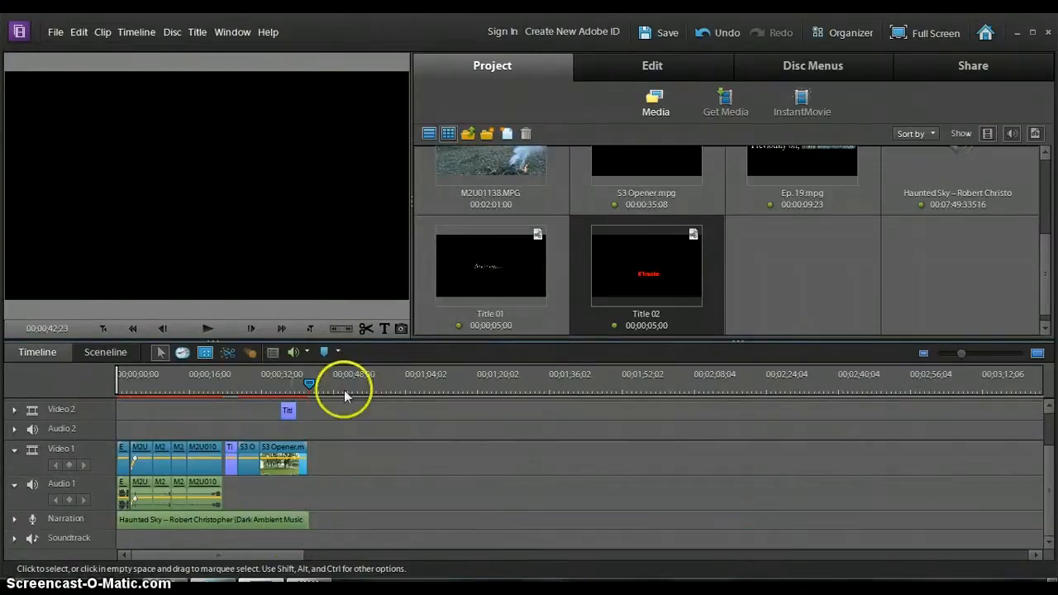
- Place M2U01135.MPG directly after the S3 Opener on Video 1 and fade in its video and audio
{"action": "scroll", "coordinate": [829, 327], "scroll_direction": "up", "scroll_amount": 2}
{"action": "left_click_drag", "start_coordinate": [829, 321], "coordinate": [316, 469]}
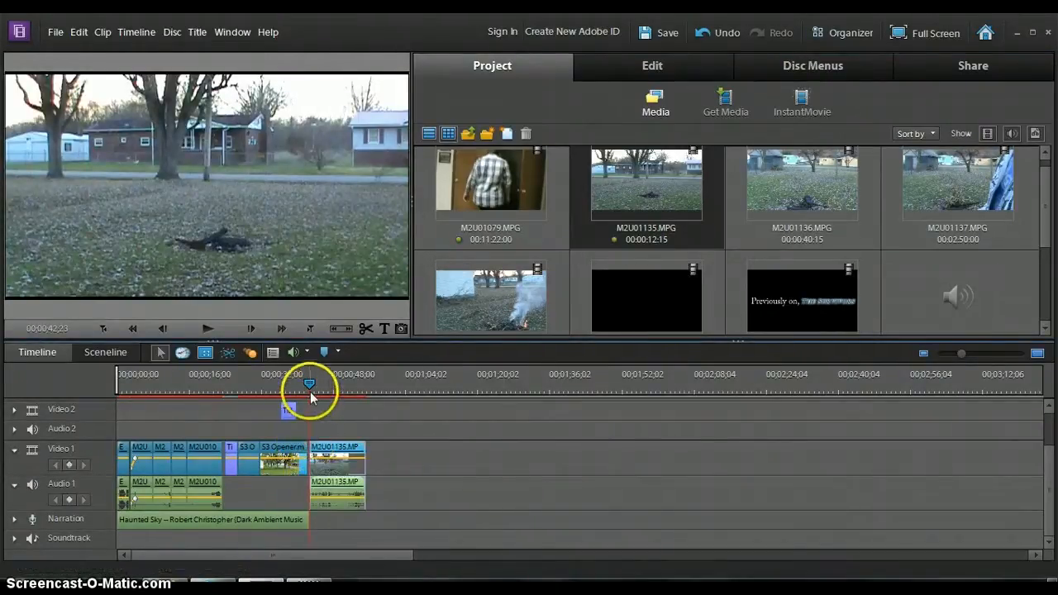
{"action": "left_click_drag", "start_coordinate": [310, 384], "coordinate": [329, 384]}
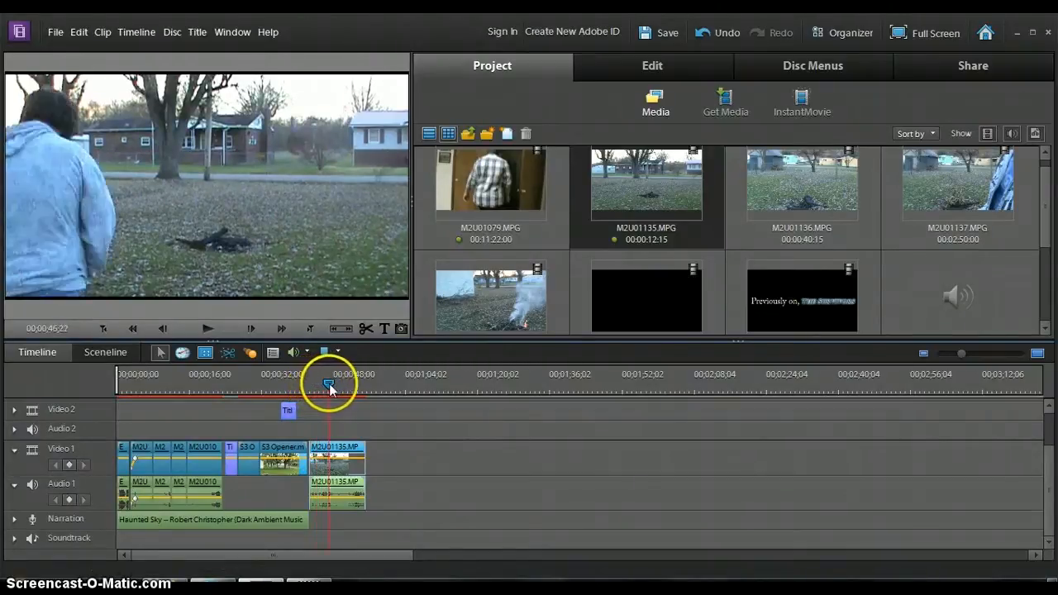
{"action": "right_click", "coordinate": [327, 455]}
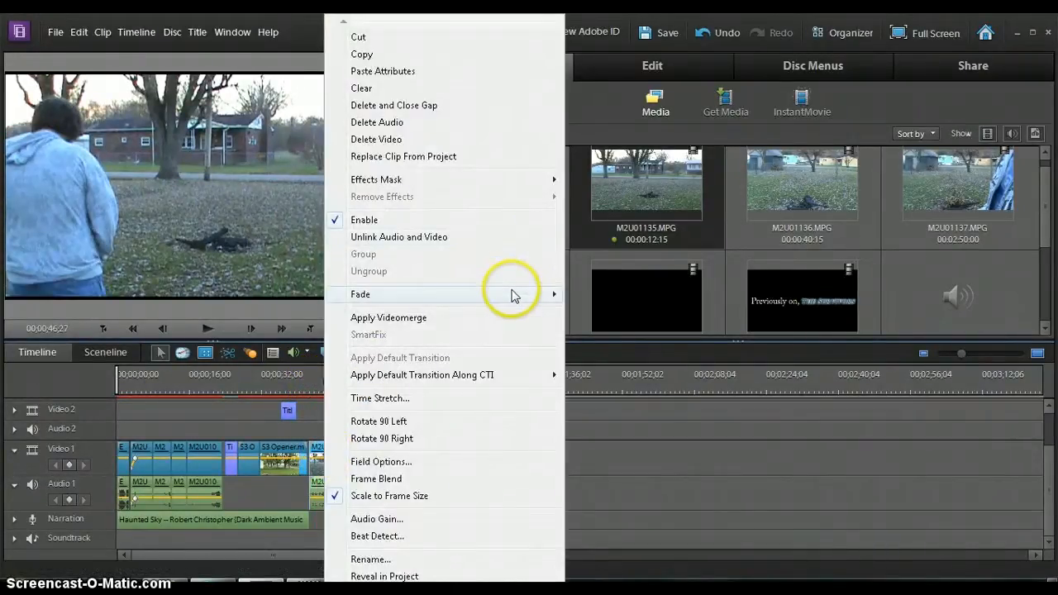
{"action": "mouse_move", "coordinate": [513, 293]}
{"action": "left_click", "coordinate": [614, 328]}
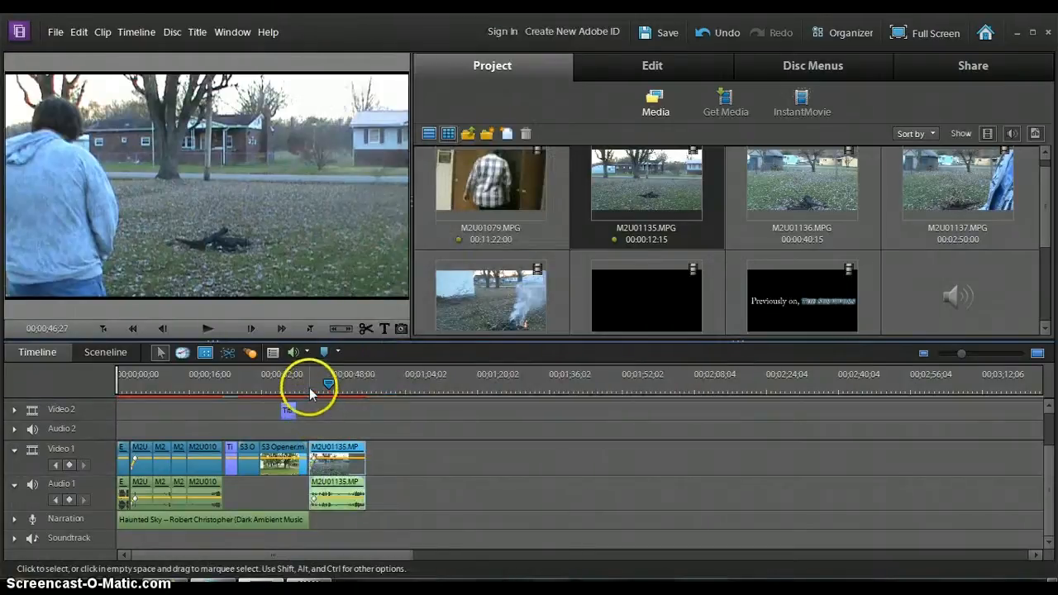
- Split the M2U01135.MPG clip at 00;00;49;19 and cut out the part after the split
{"action": "left_click_drag", "start_coordinate": [309, 382], "coordinate": [313, 383]}
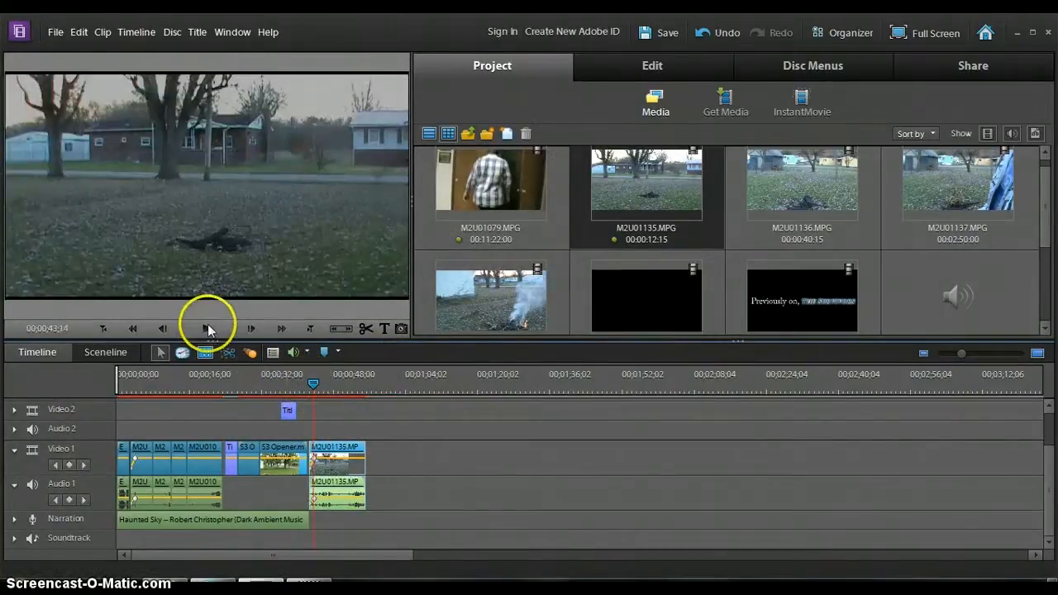
{"action": "left_click", "coordinate": [208, 329]}
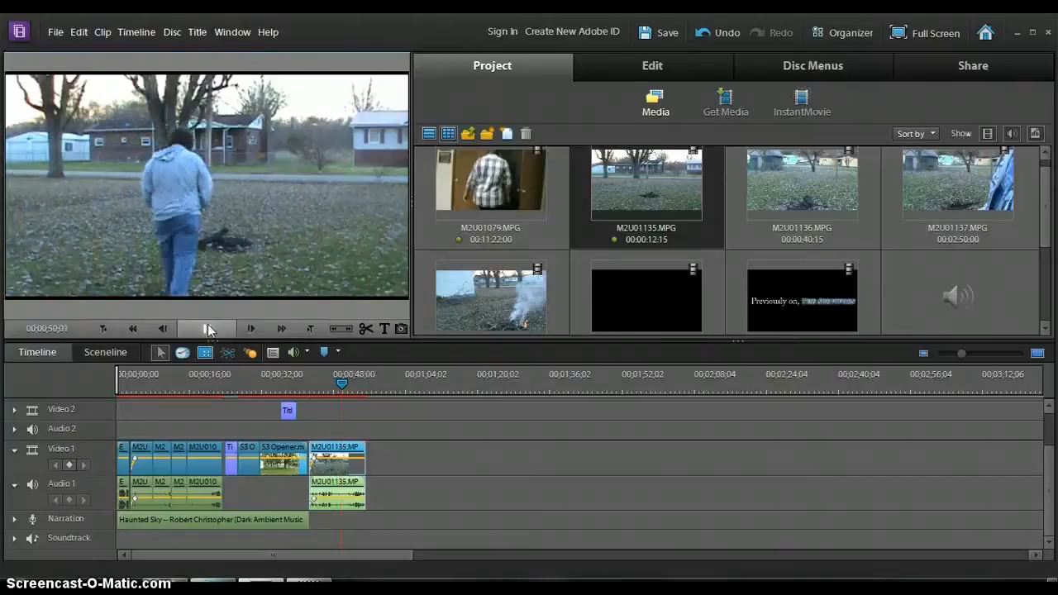
{"action": "left_click", "coordinate": [207, 325]}
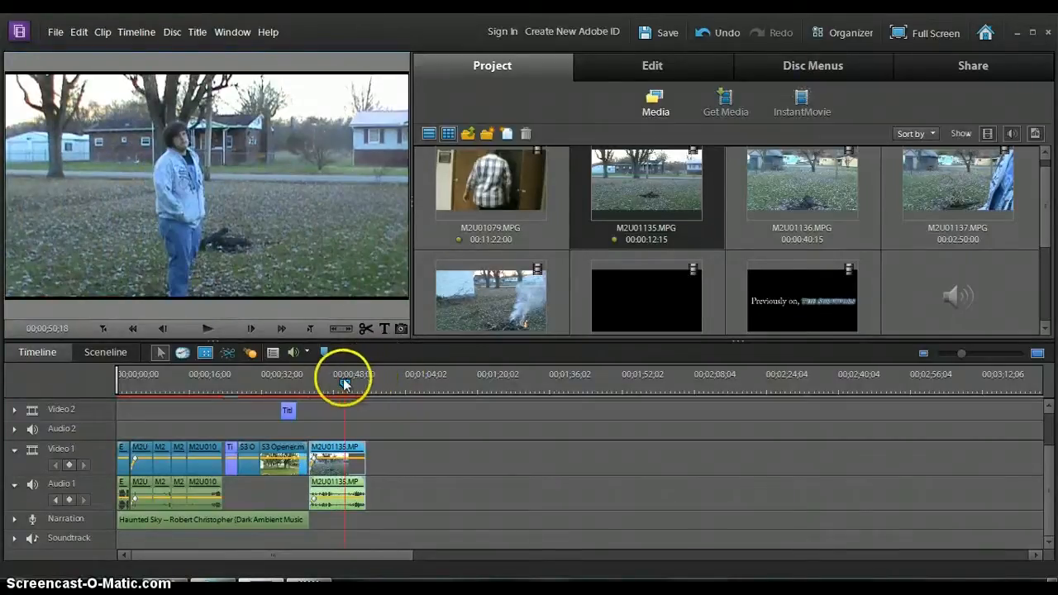
{"action": "left_click_drag", "start_coordinate": [343, 383], "coordinate": [338, 384]}
{"action": "left_click", "coordinate": [365, 329]}
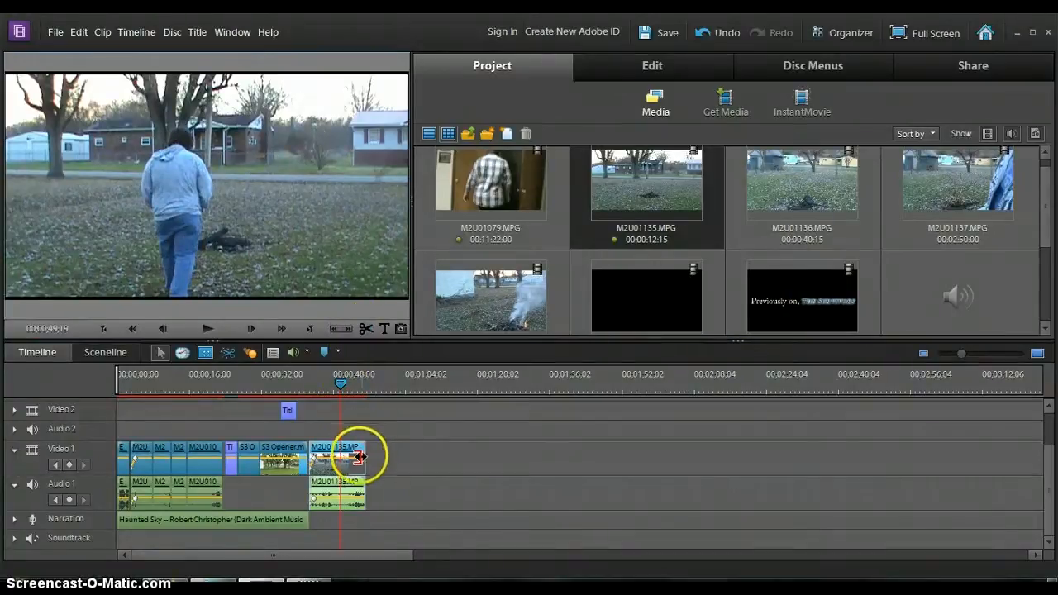
{"action": "right_click", "coordinate": [355, 459]}
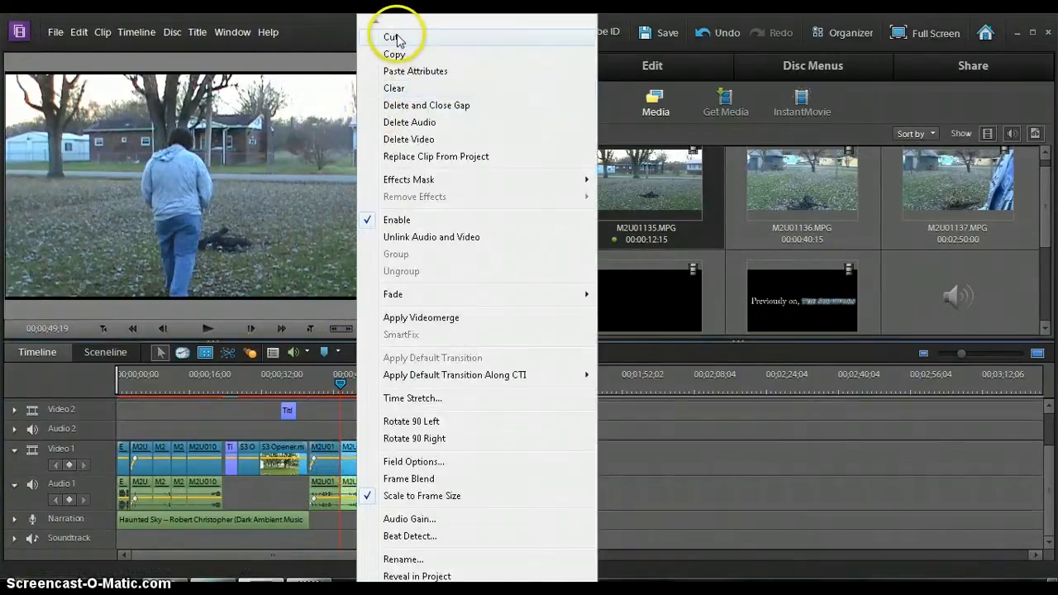
{"action": "left_click", "coordinate": [390, 38]}
- Add M2U01136.MPG to Video 1 after the M2U01135.MPG clip and cut out everything before 00;01;04;09 in it
{"action": "left_click", "coordinate": [808, 175]}
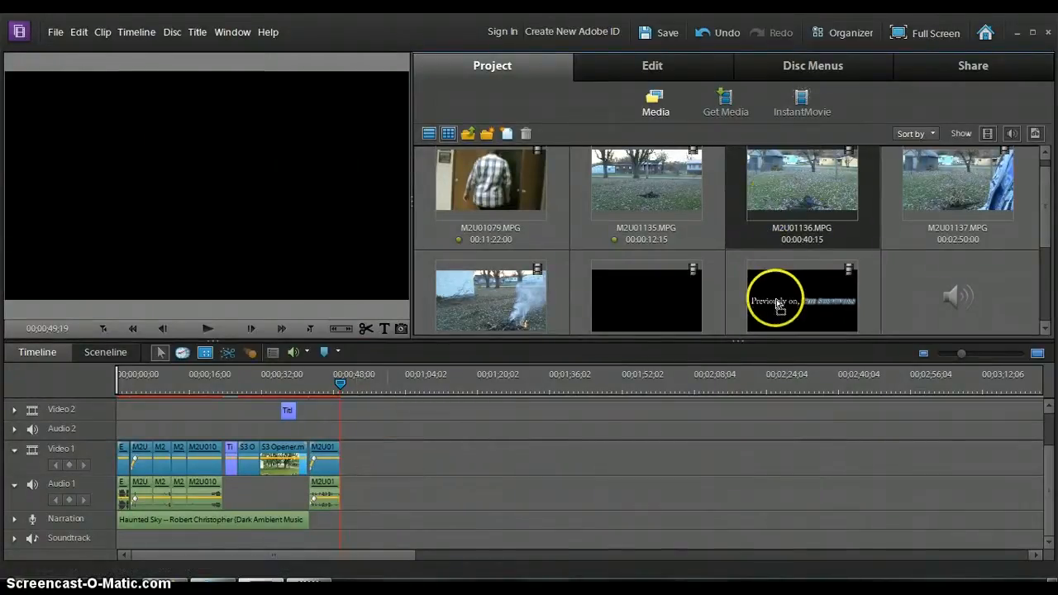
{"action": "left_click_drag", "start_coordinate": [767, 308], "coordinate": [359, 470]}
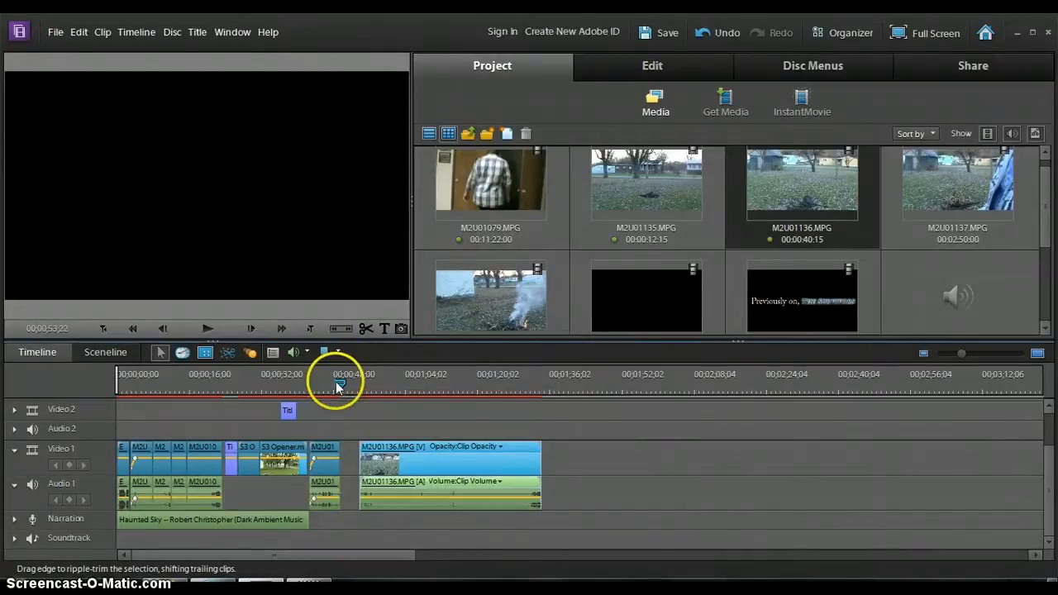
{"action": "left_click_drag", "start_coordinate": [342, 381], "coordinate": [404, 398]}
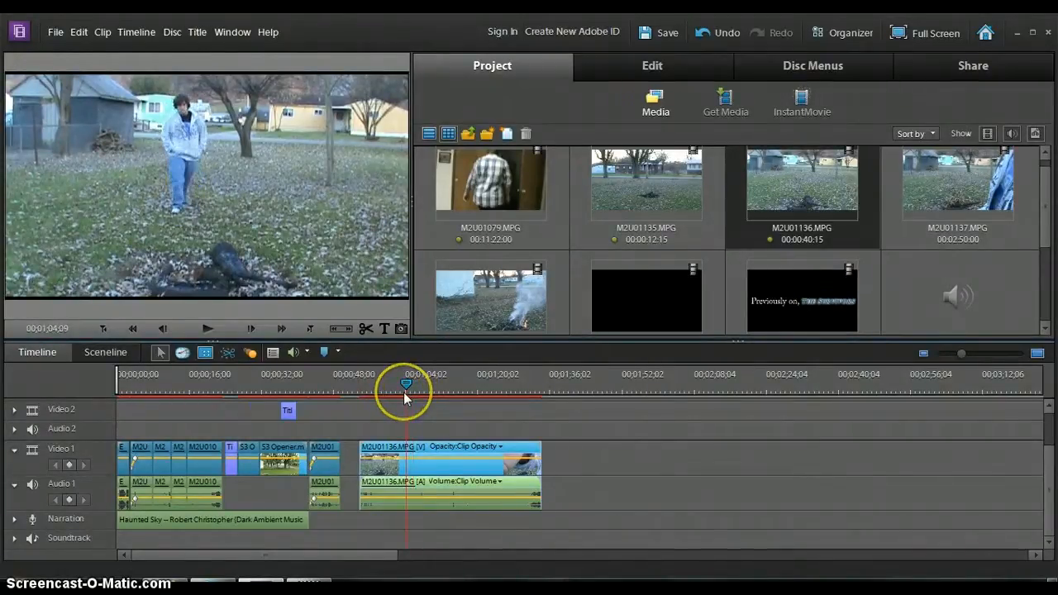
{"action": "left_click", "coordinate": [366, 328]}
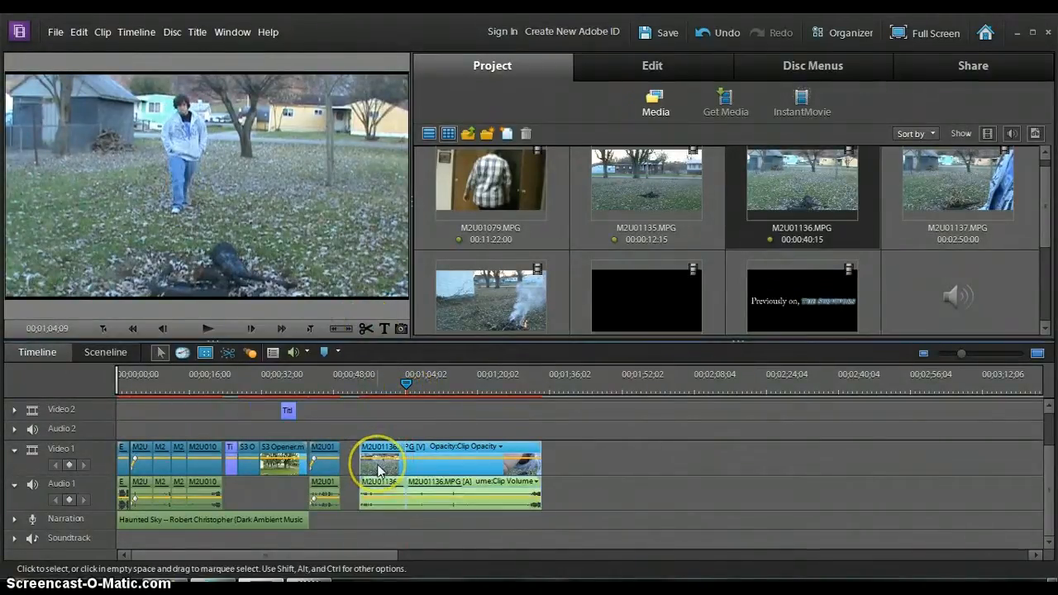
{"action": "right_click", "coordinate": [378, 471]}
{"action": "left_click", "coordinate": [448, 35]}
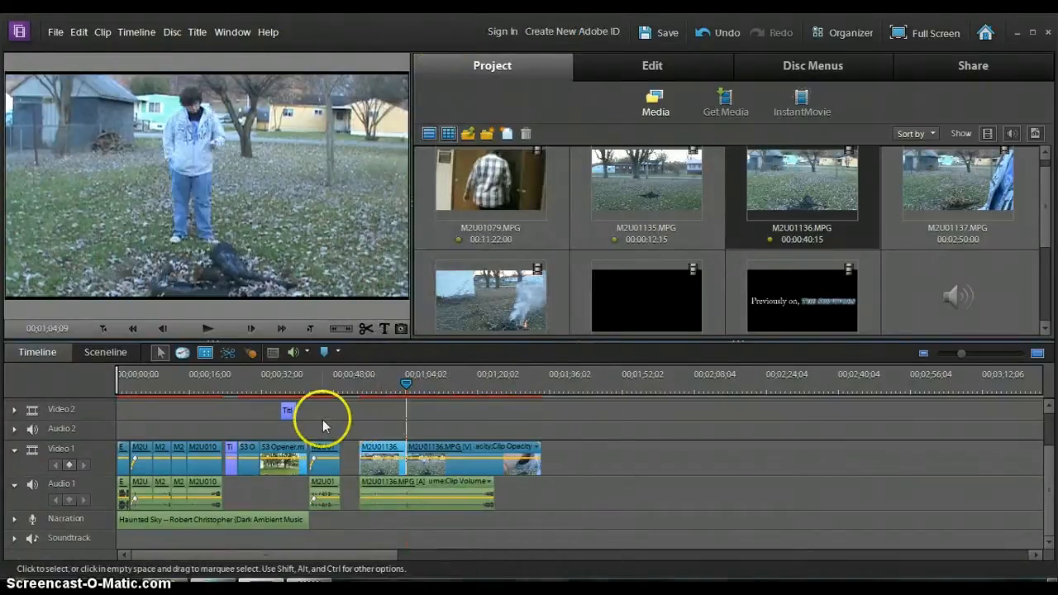
- Move the trimmed M2U01136.MPG clip against the preceding clip and raise its volume on Audio 1
{"action": "left_click_drag", "start_coordinate": [390, 468], "coordinate": [364, 478]}
{"action": "left_click", "coordinate": [330, 387]}
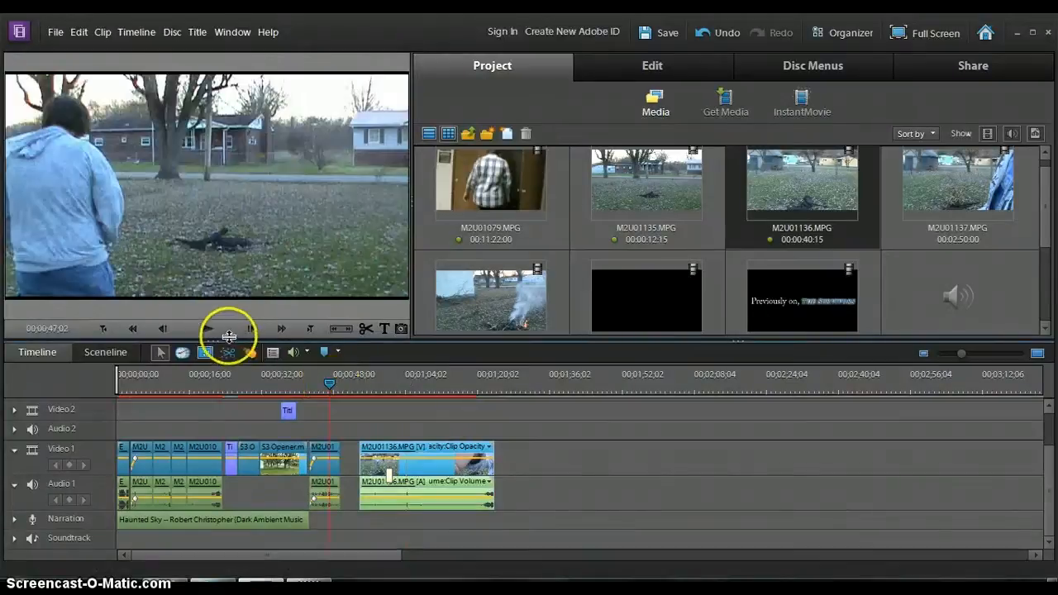
{"action": "left_click", "coordinate": [210, 330]}
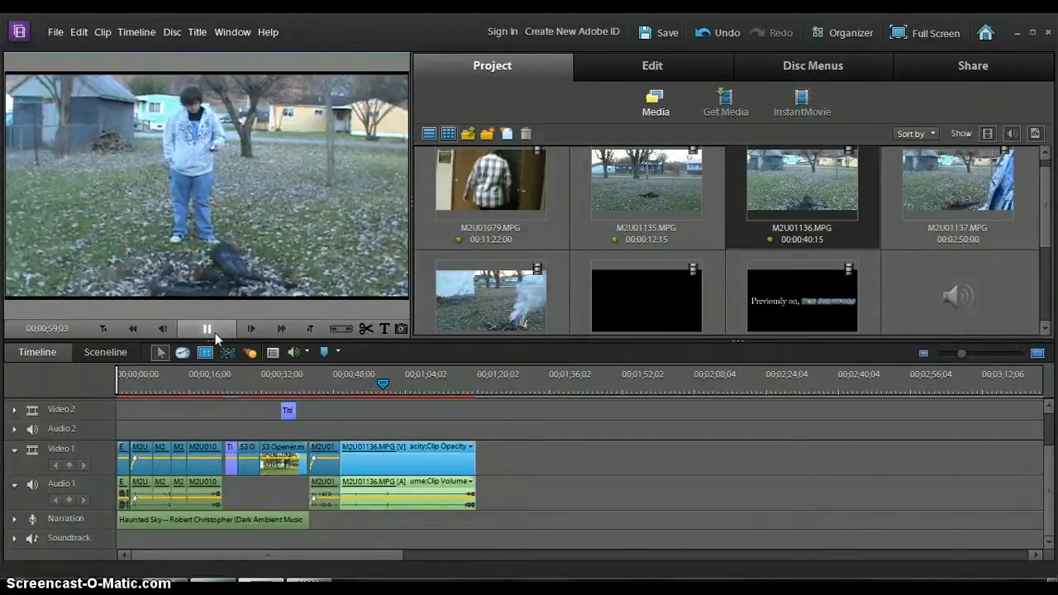
{"action": "left_click", "coordinate": [208, 329]}
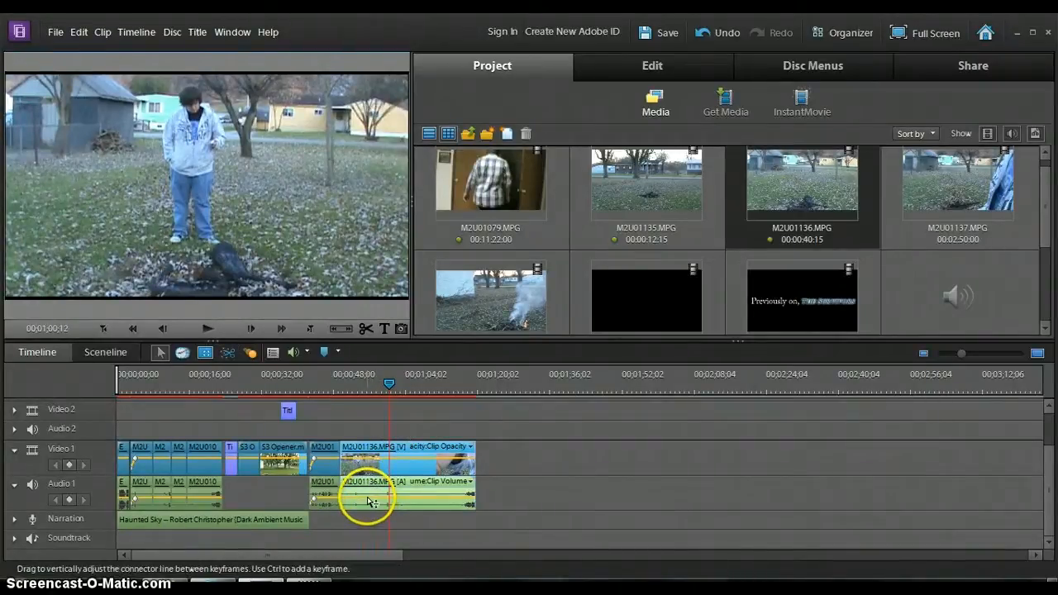
{"action": "left_click_drag", "start_coordinate": [368, 498], "coordinate": [368, 463]}
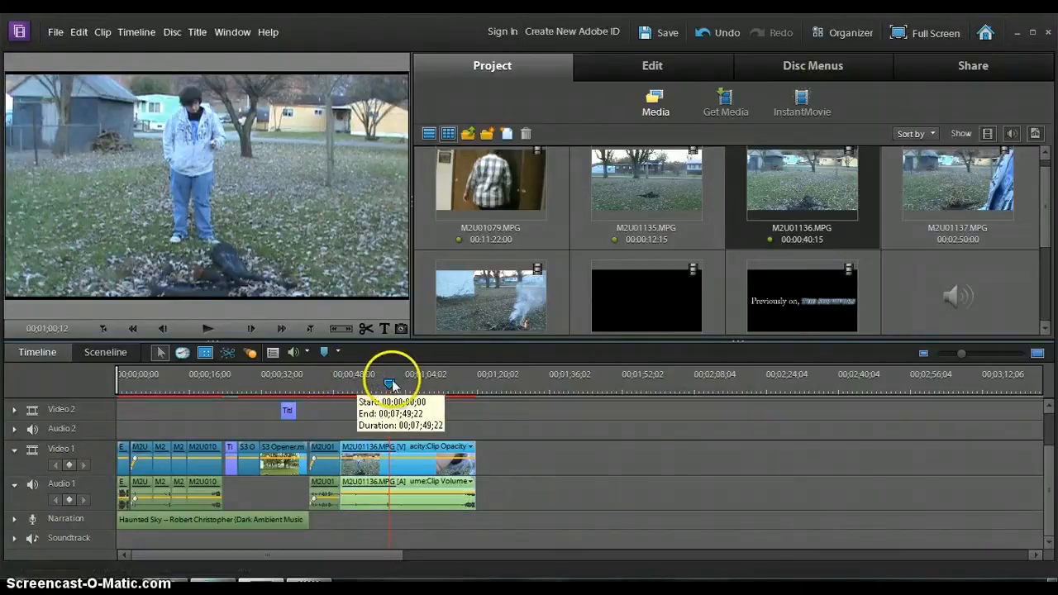
- Split the M2U01136.MPG clip at 00;00;59;03 and again at 00;01;05;10 to isolate the middle section
{"action": "mouse_move", "coordinate": [393, 383]}
{"action": "left_mouse_down"}
{"action": "mouse_move", "coordinate": [421, 386]}
{"action": "mouse_move", "coordinate": [371, 387]}
{"action": "mouse_move", "coordinate": [387, 397]}
{"action": "left_mouse_up"}
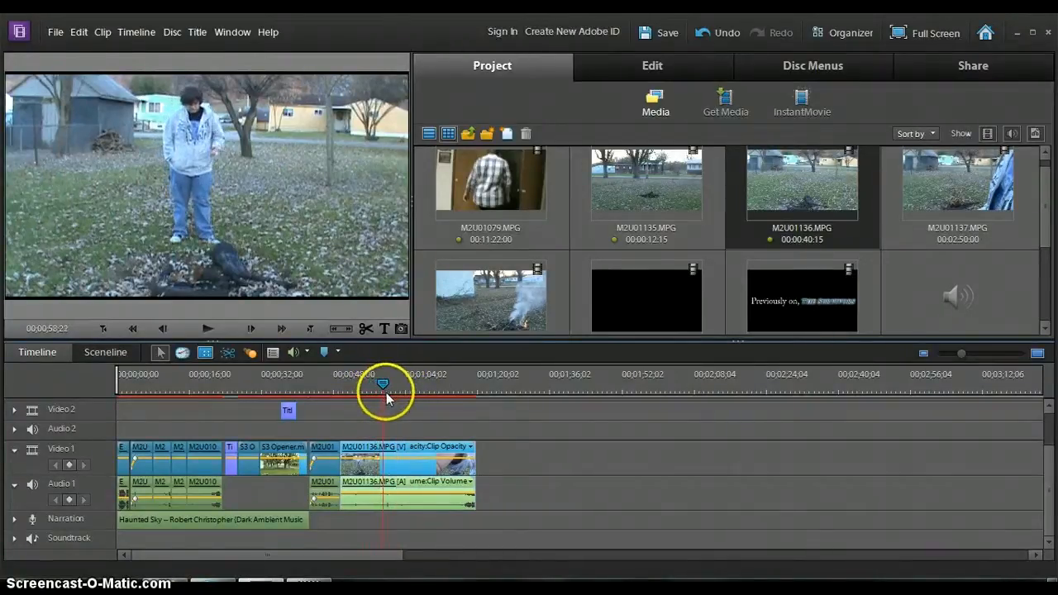
{"action": "left_click", "coordinate": [366, 328]}
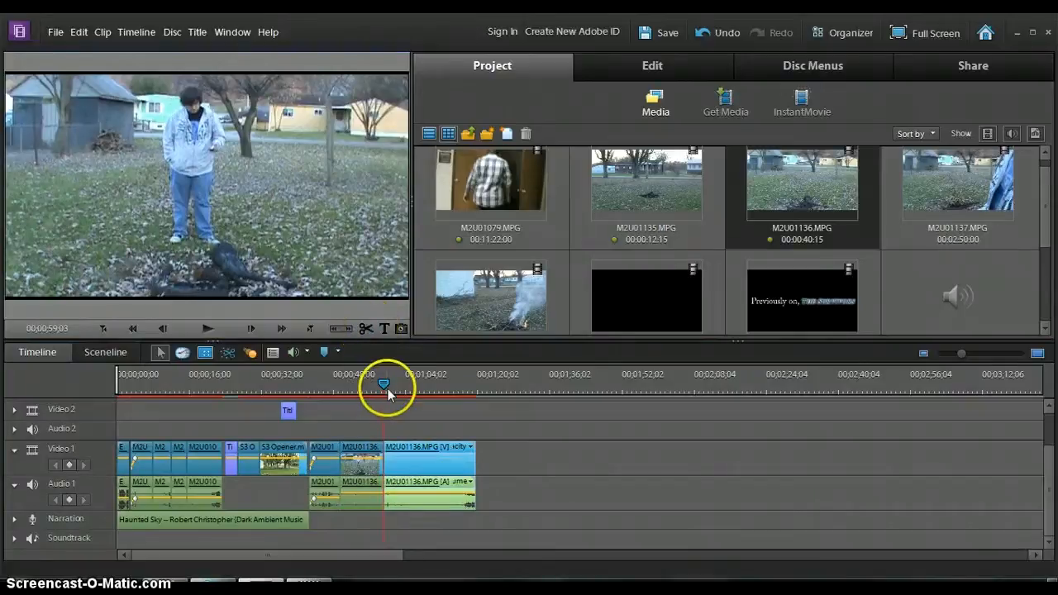
{"action": "left_click_drag", "start_coordinate": [386, 385], "coordinate": [418, 398]}
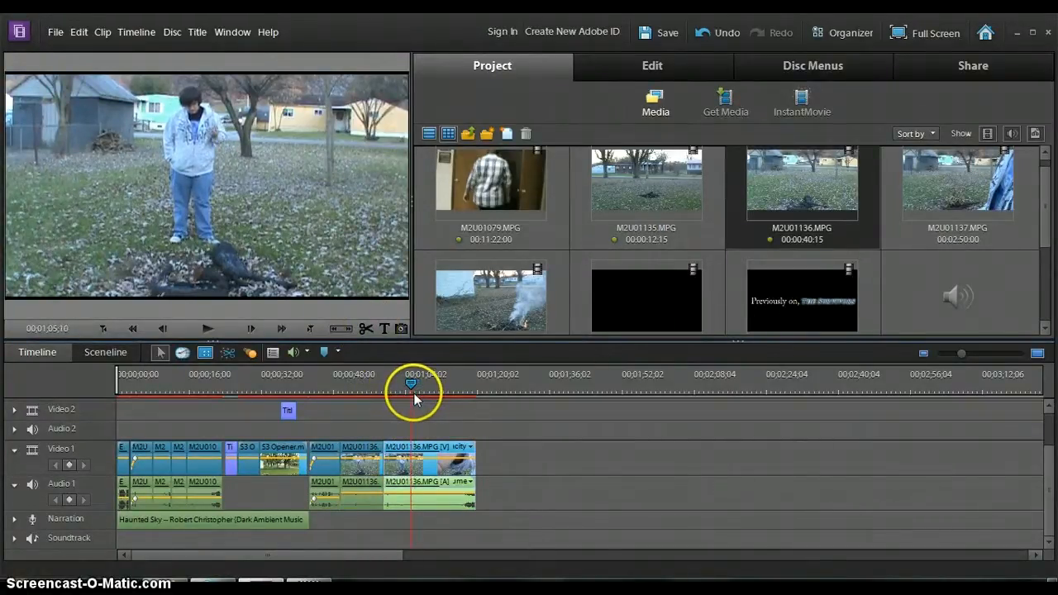
{"action": "left_click", "coordinate": [367, 329]}
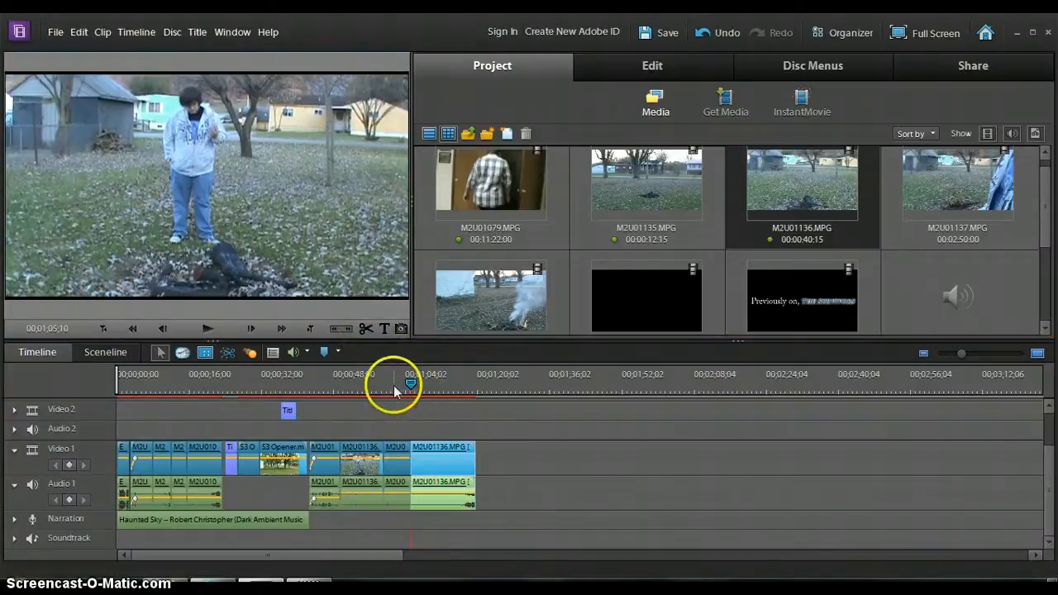
- Enlarge the picture of the middle M2U01136.MPG section and shift it down to frame the person's upper body closely
{"action": "left_click", "coordinate": [393, 381]}
{"action": "left_click", "coordinate": [324, 239]}
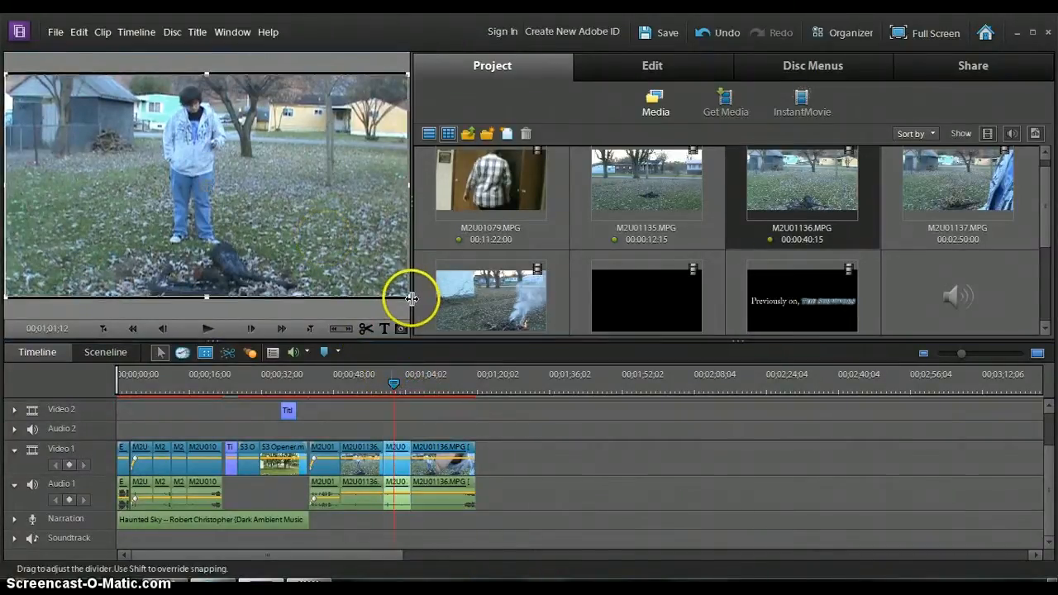
{"action": "left_click_drag", "start_coordinate": [421, 308], "coordinate": [446, 323]}
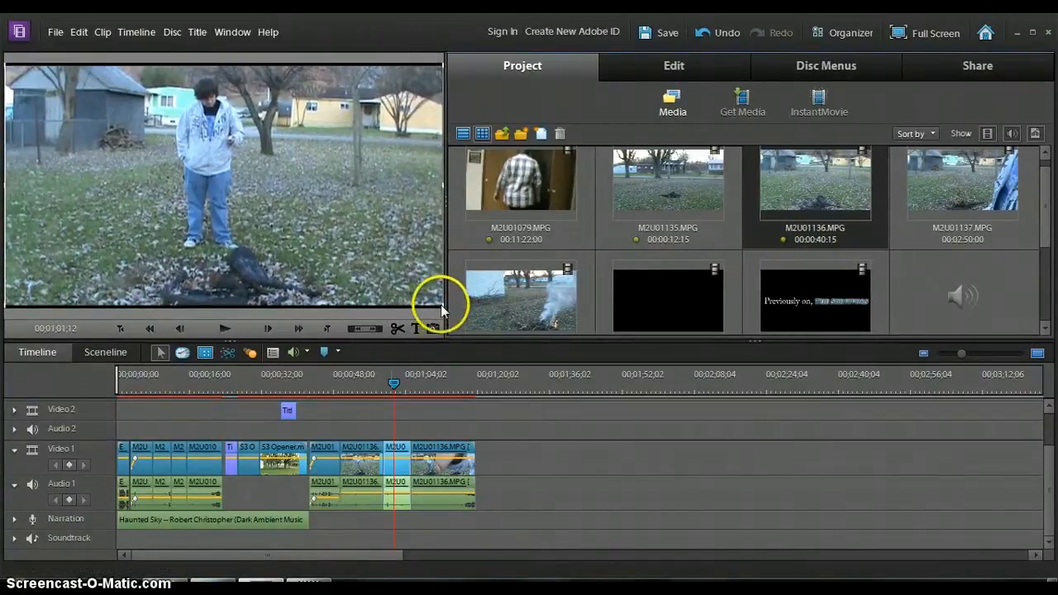
{"action": "left_click", "coordinate": [290, 245]}
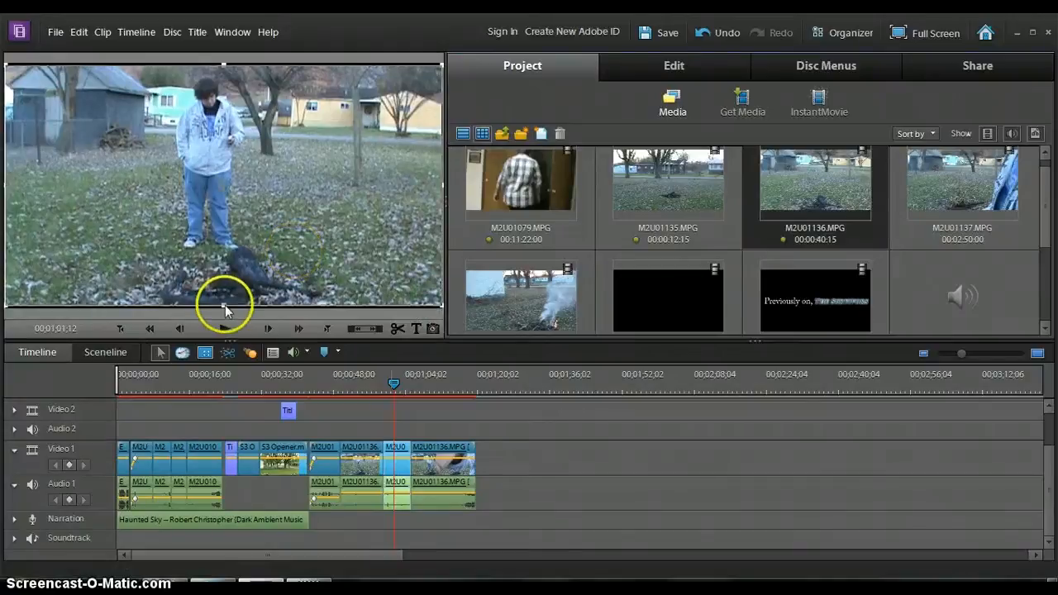
{"action": "left_click_drag", "start_coordinate": [223, 305], "coordinate": [236, 359]}
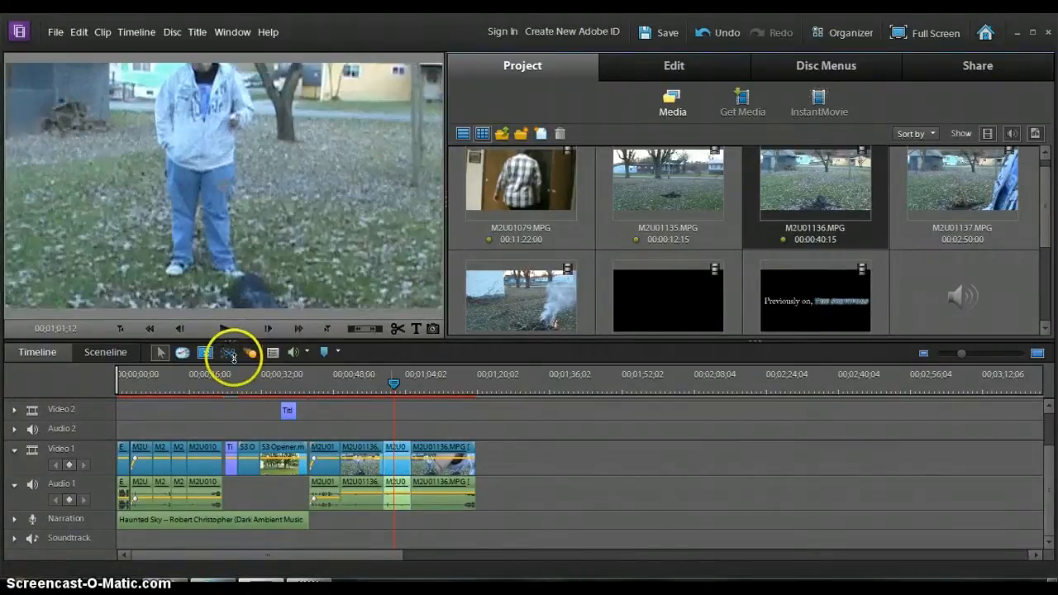
{"action": "left_click_drag", "start_coordinate": [244, 409], "coordinate": [268, 552]}
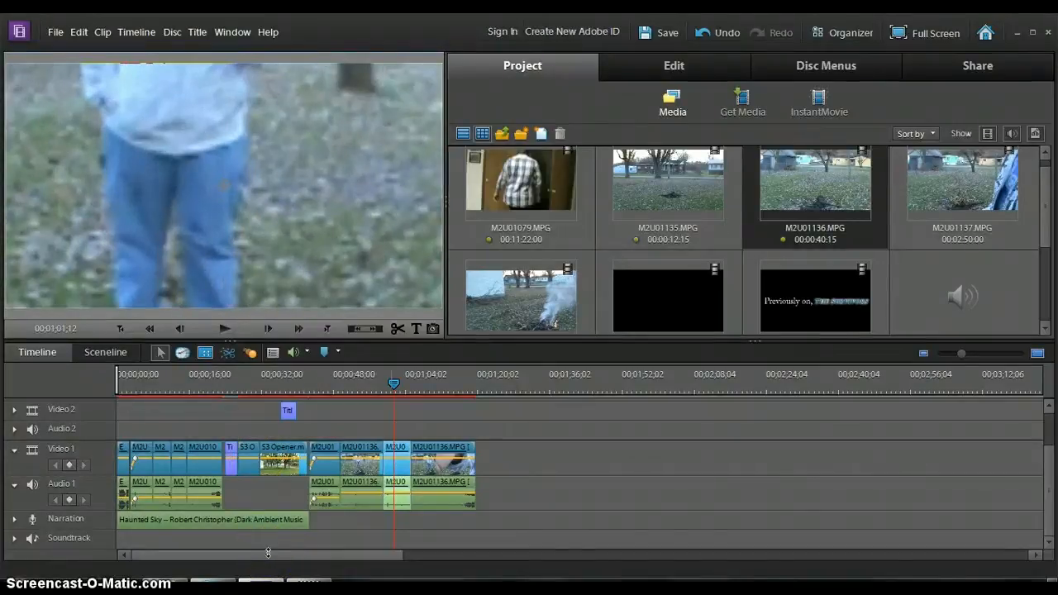
{"action": "left_click", "coordinate": [259, 222]}
{"action": "left_click_drag", "start_coordinate": [260, 231], "coordinate": [268, 340]}
- Play back the M2U01136.MPG clips from just before the zoomed section to check the close-up and the cut after it
{"action": "left_click", "coordinate": [380, 382]}
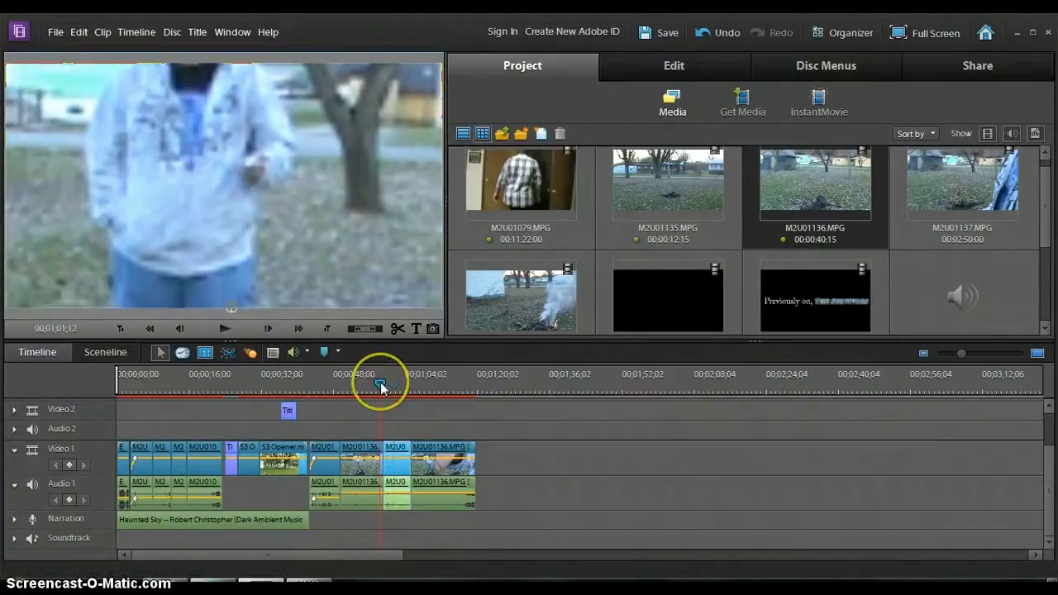
{"action": "left_click", "coordinate": [229, 329]}
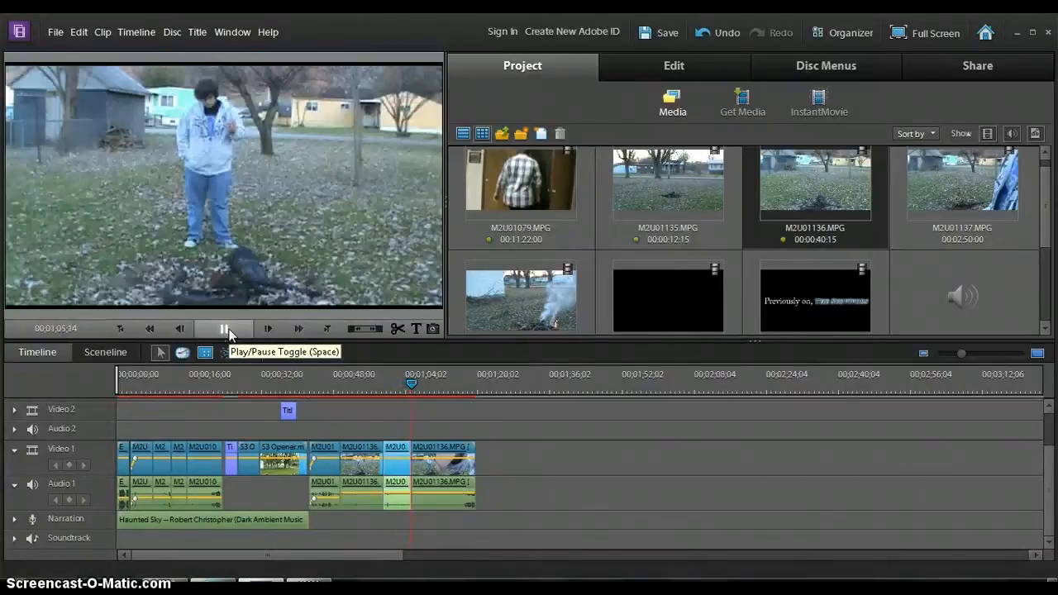
{"action": "left_click", "coordinate": [229, 331]}
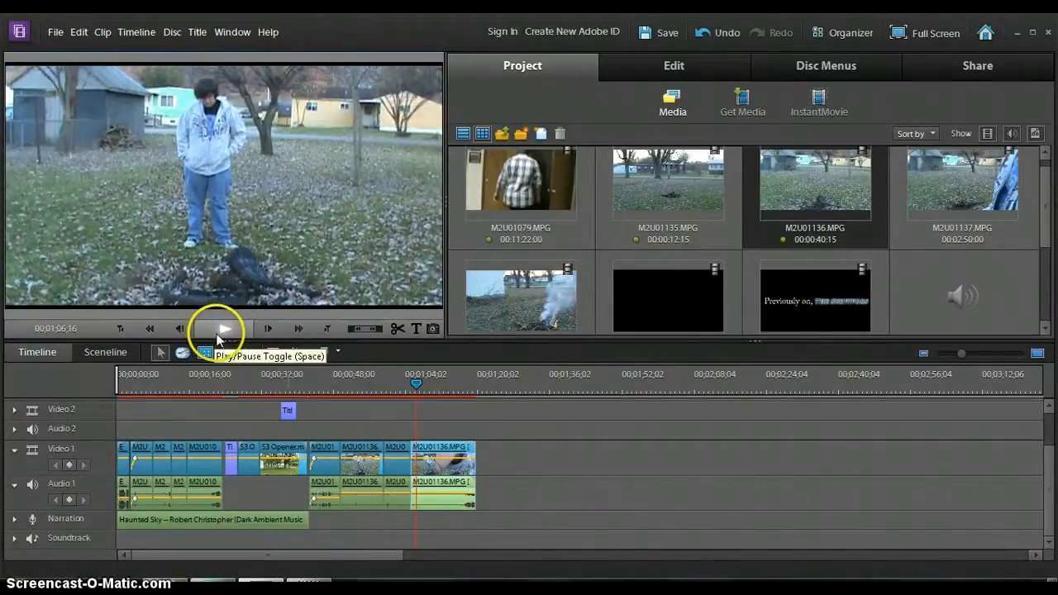
{"action": "left_click", "coordinate": [220, 331]}
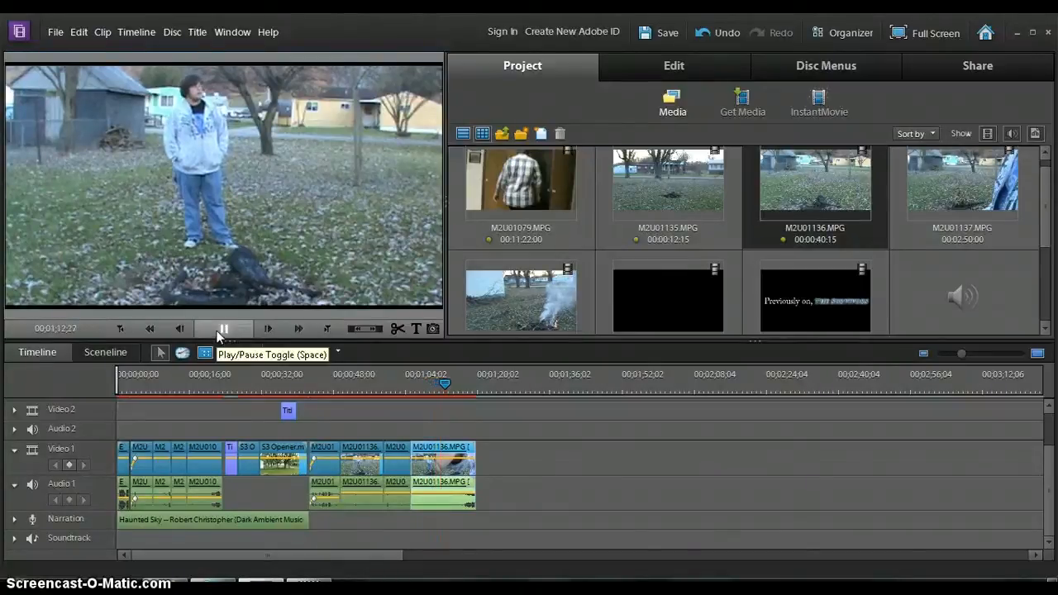
- Split the last M2U01136.MPG clip at 00;01;14;02 and cut the remainder after it from the timeline
{"action": "left_click", "coordinate": [369, 329]}
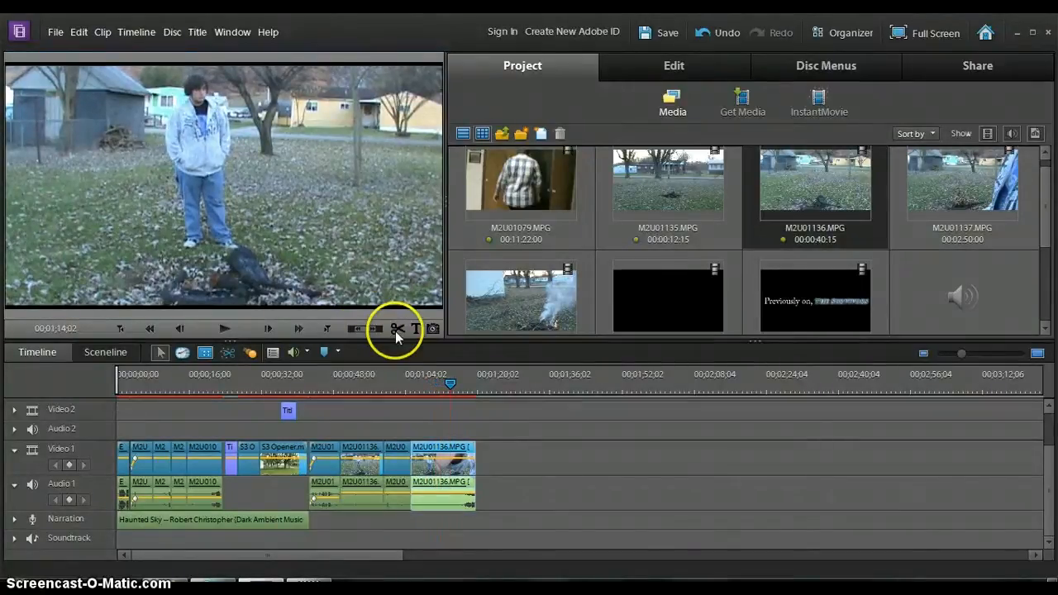
{"action": "left_click", "coordinate": [397, 330]}
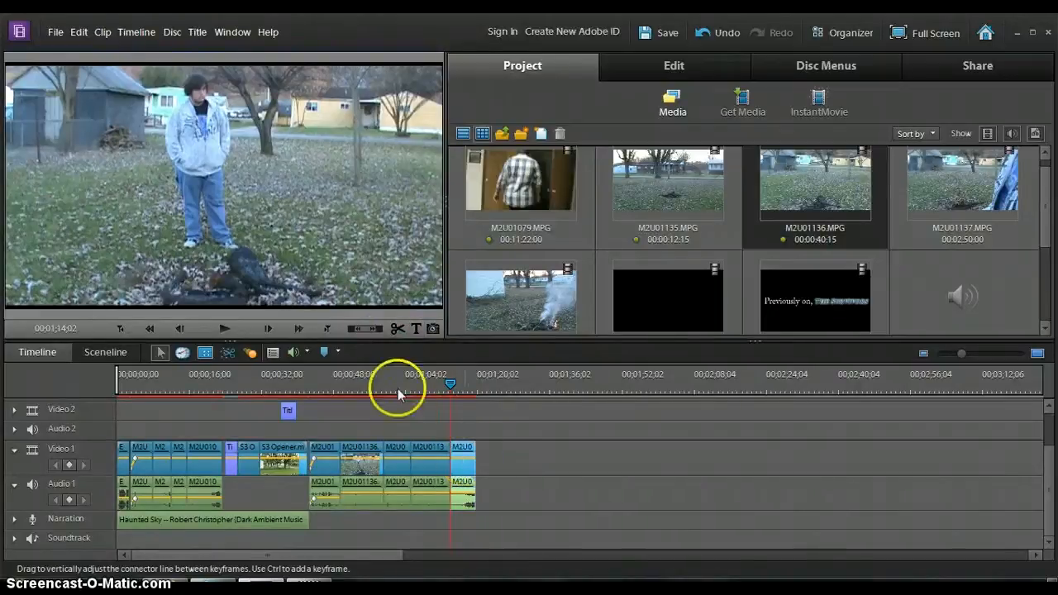
{"action": "left_click_drag", "start_coordinate": [451, 383], "coordinate": [460, 383]}
{"action": "right_click", "coordinate": [466, 460]}
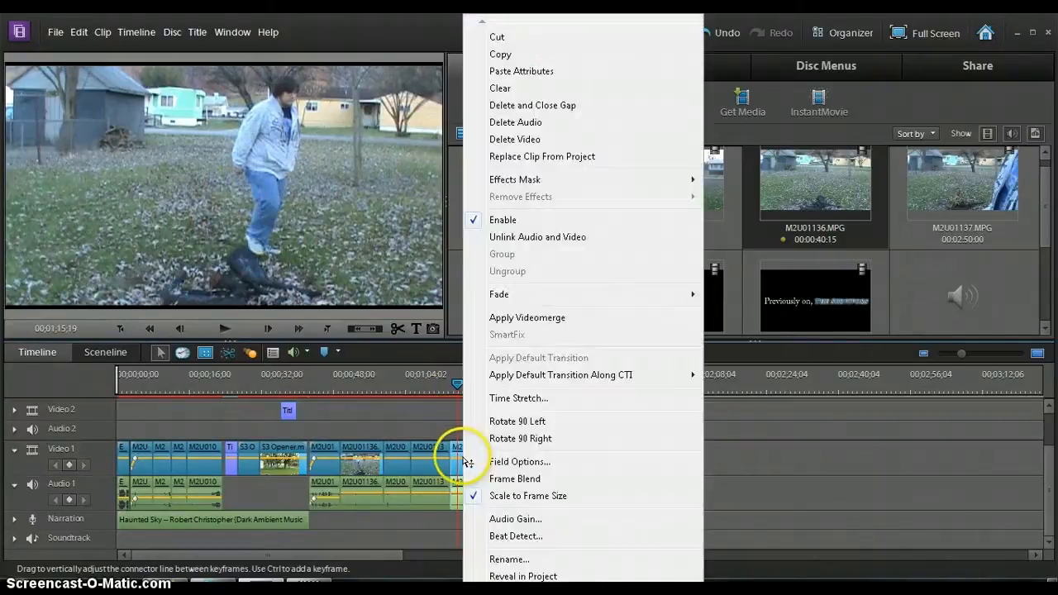
{"action": "left_click", "coordinate": [499, 35]}
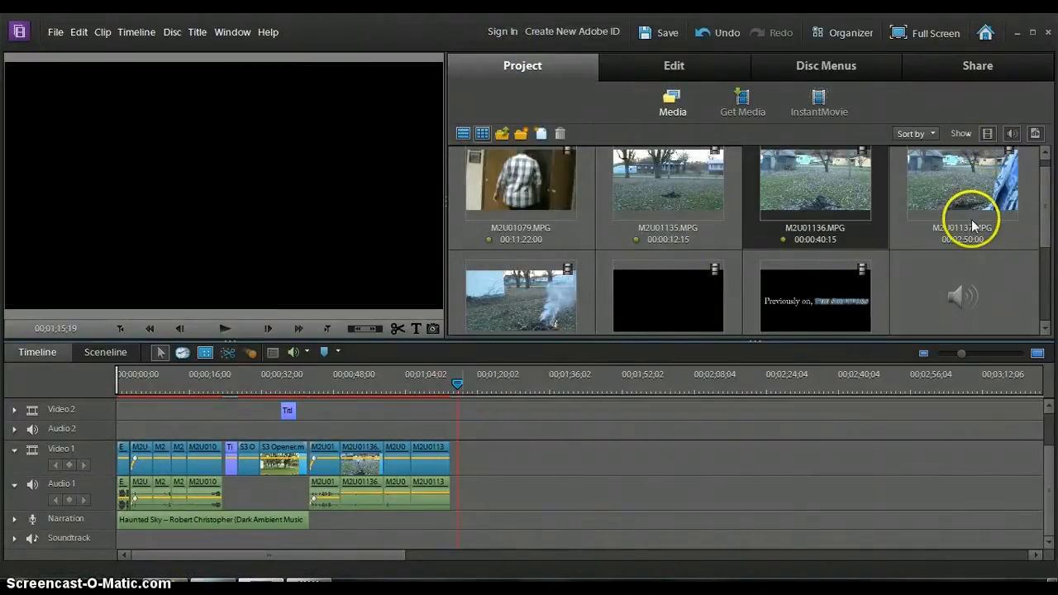
- Place M2U01137.MPG after the last clip on Video 1 and cut away its part before 00;01;36;03
{"action": "left_click", "coordinate": [969, 190]}
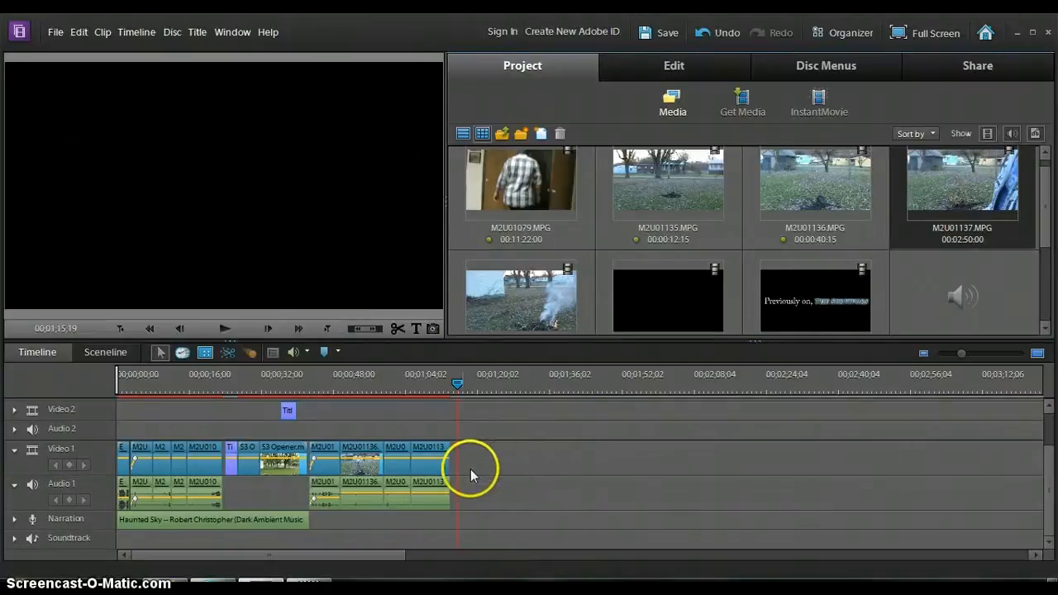
{"action": "left_click_drag", "start_coordinate": [997, 217], "coordinate": [463, 460]}
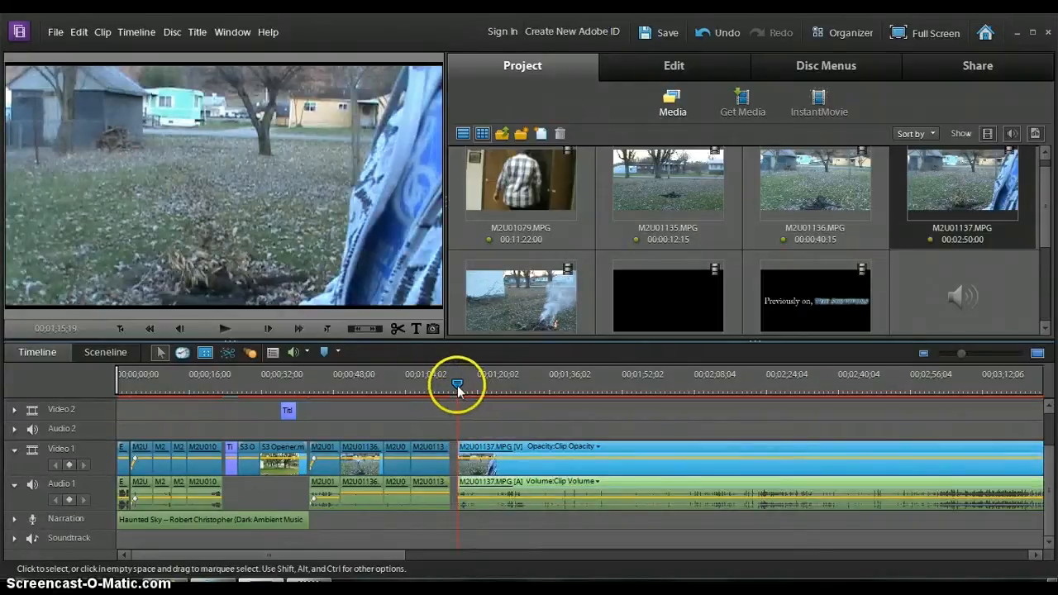
{"action": "left_click_drag", "start_coordinate": [458, 385], "coordinate": [552, 401]}
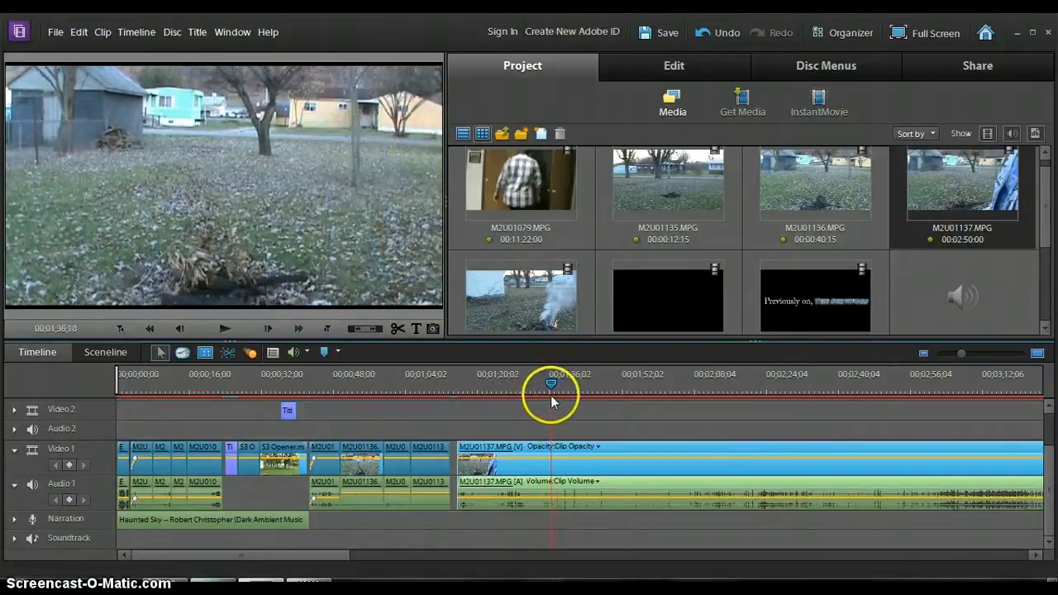
{"action": "left_click", "coordinate": [398, 329]}
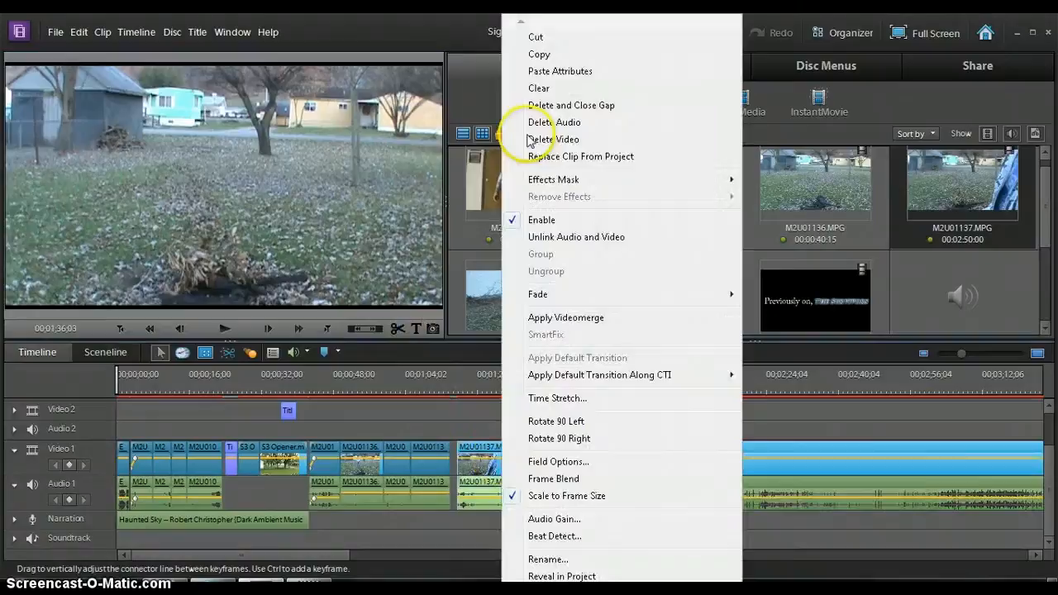
{"action": "left_click", "coordinate": [525, 36]}
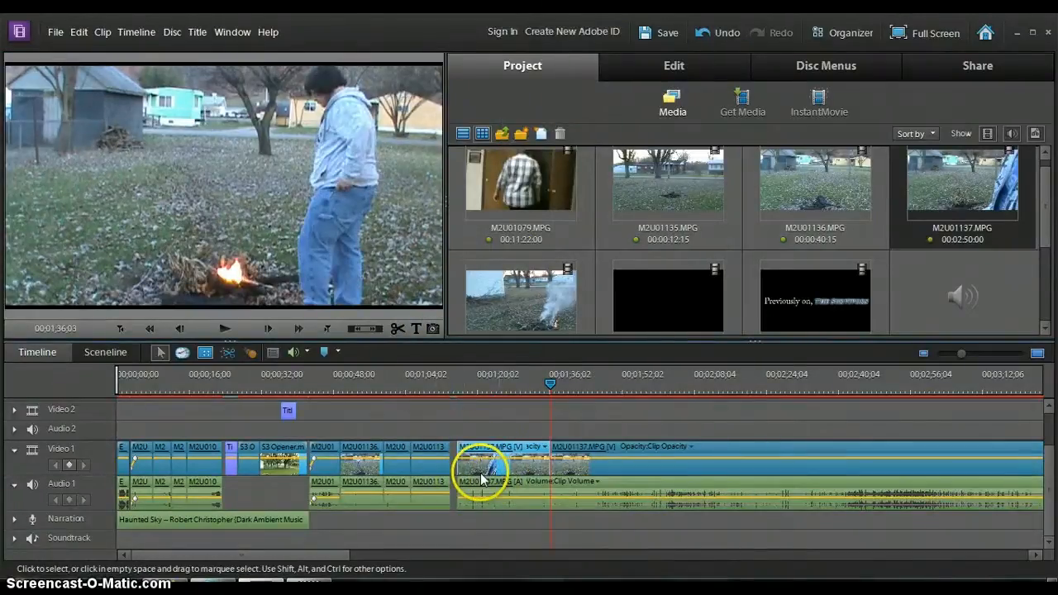
- Move the trimmed M2U01137.MPG clip against the preceding clip and apply a Cross Dissolve at their cut
{"action": "left_click_drag", "start_coordinate": [483, 473], "coordinate": [470, 475]}
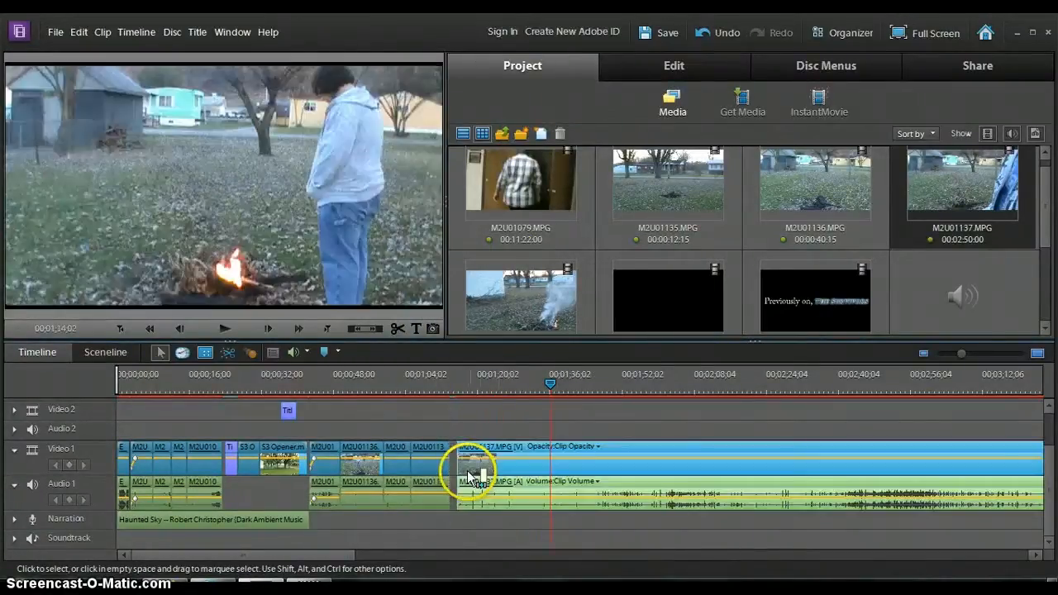
{"action": "left_click", "coordinate": [695, 64]}
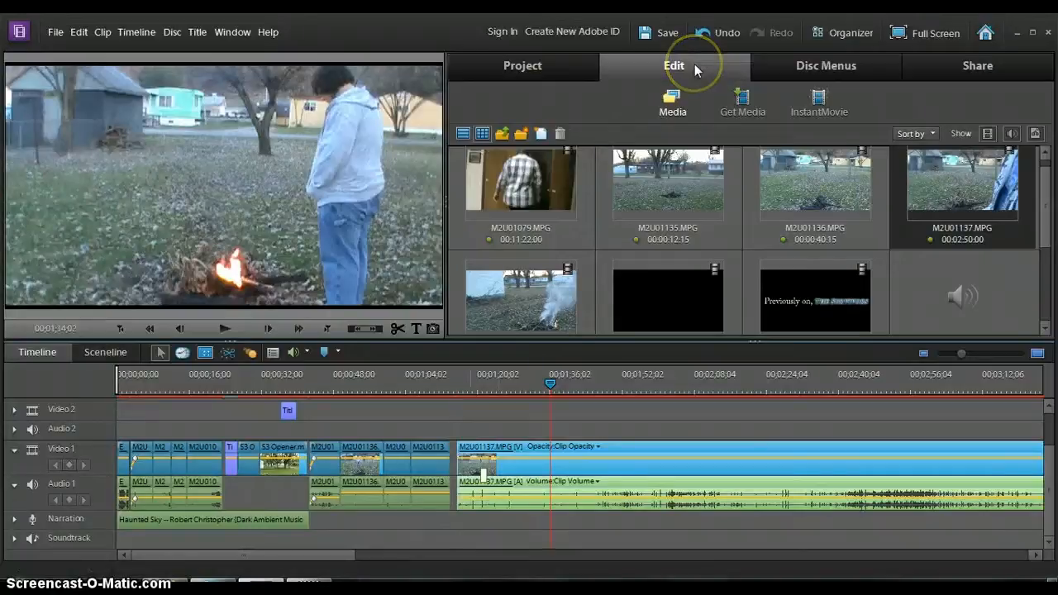
{"action": "left_click", "coordinate": [681, 112]}
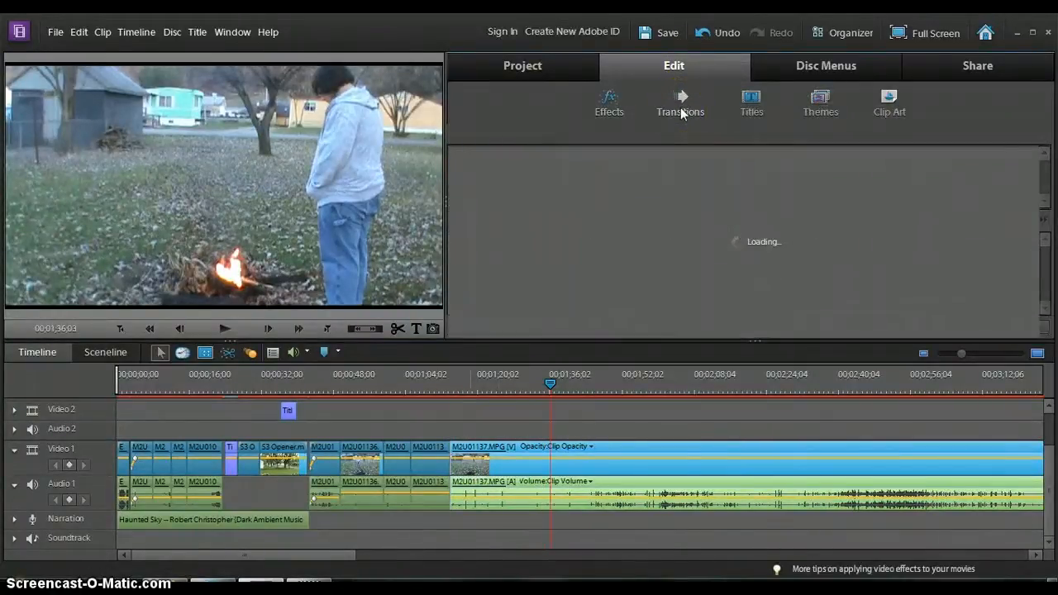
{"action": "left_click", "coordinate": [1047, 310]}
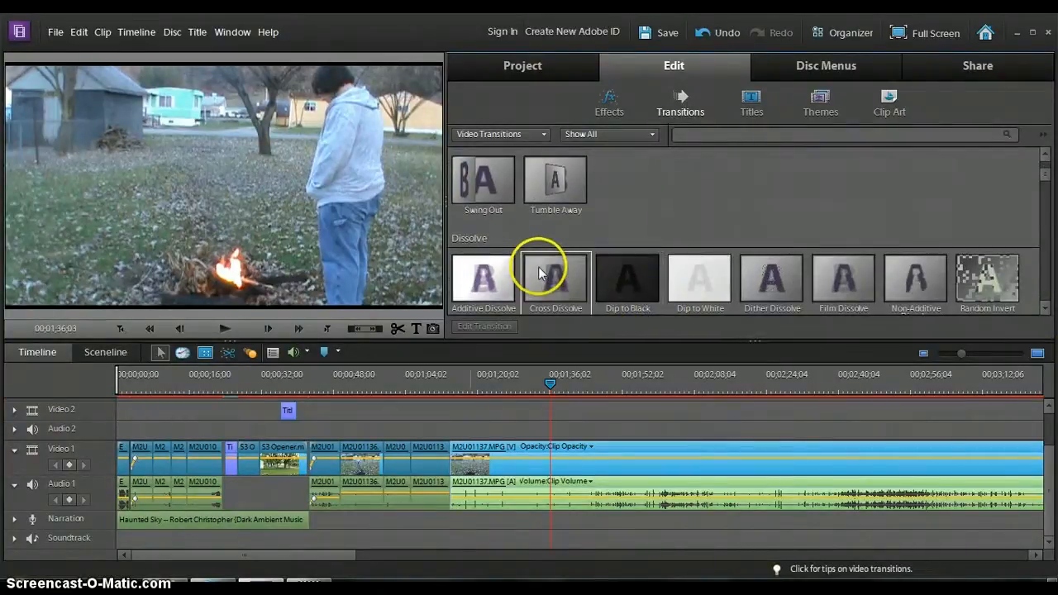
{"action": "left_click_drag", "start_coordinate": [538, 278], "coordinate": [453, 463]}
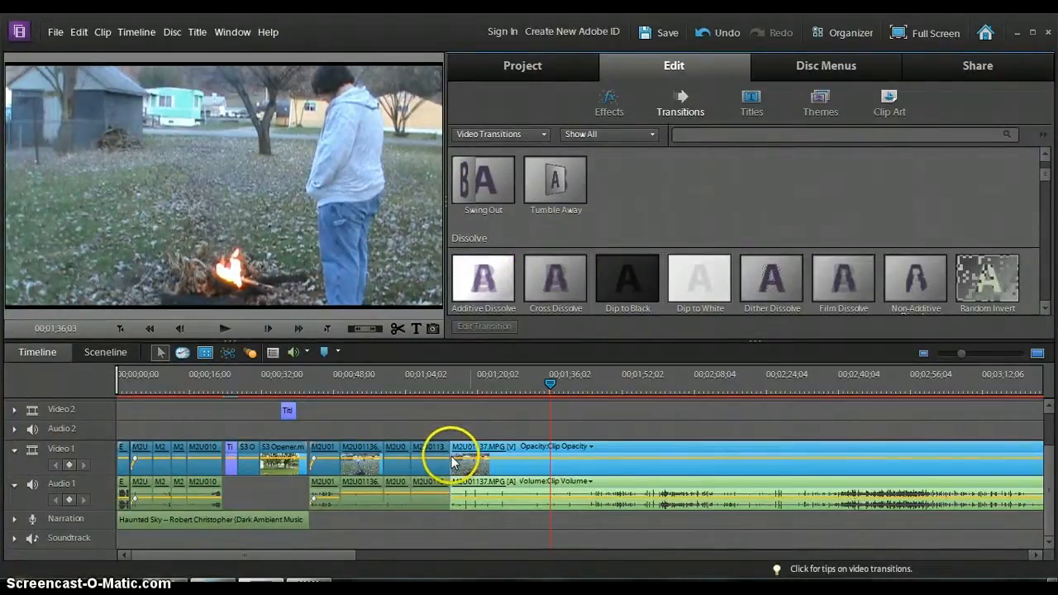
{"action": "left_click_drag", "start_coordinate": [542, 295], "coordinate": [451, 456]}
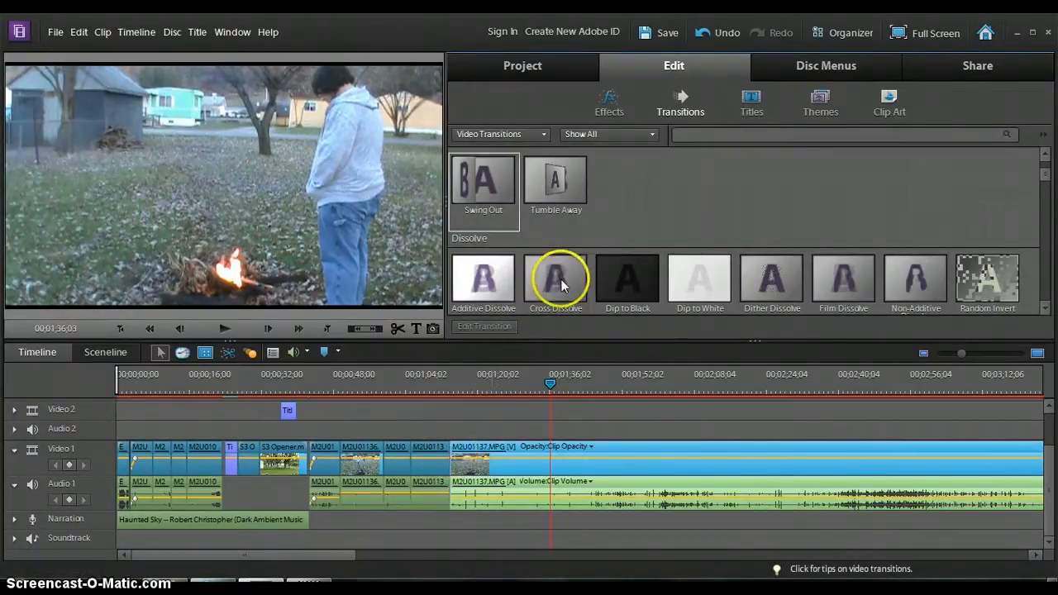
{"action": "left_click", "coordinate": [561, 284]}
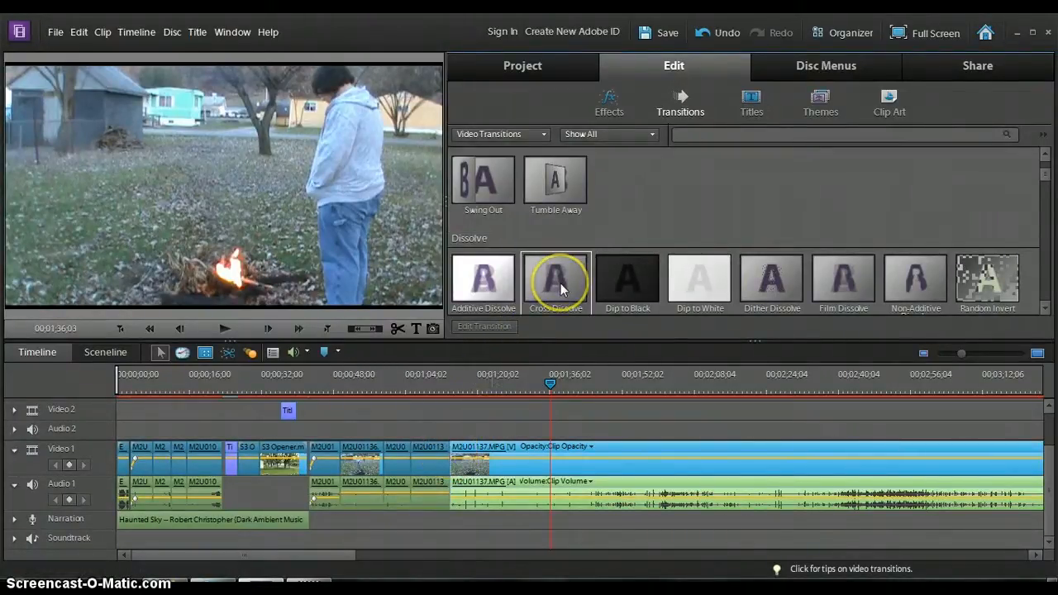
{"action": "left_click_drag", "start_coordinate": [560, 283], "coordinate": [451, 455]}
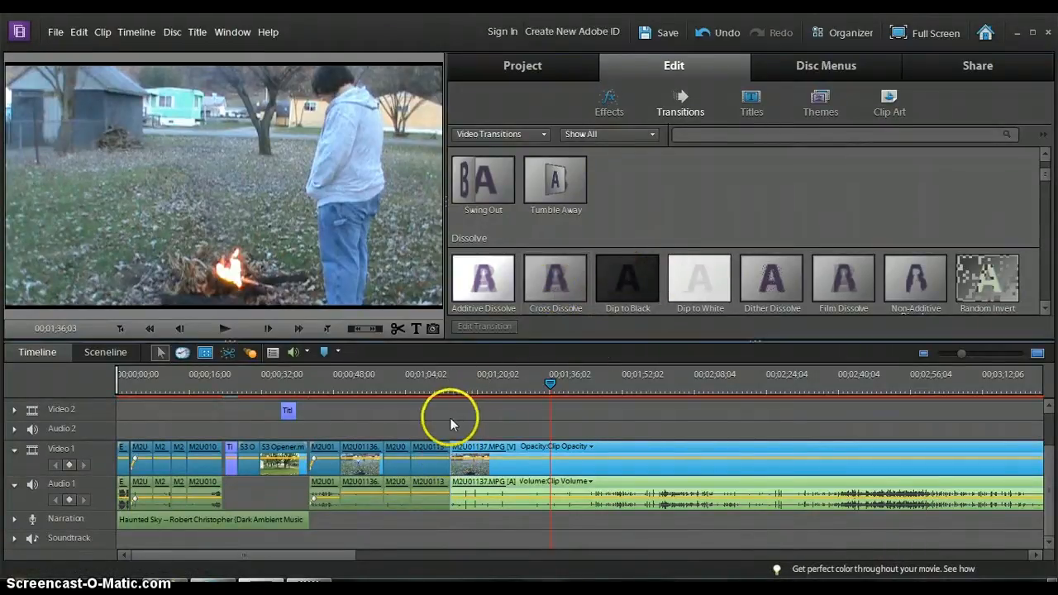
{"action": "left_click_drag", "start_coordinate": [450, 418], "coordinate": [451, 456]}
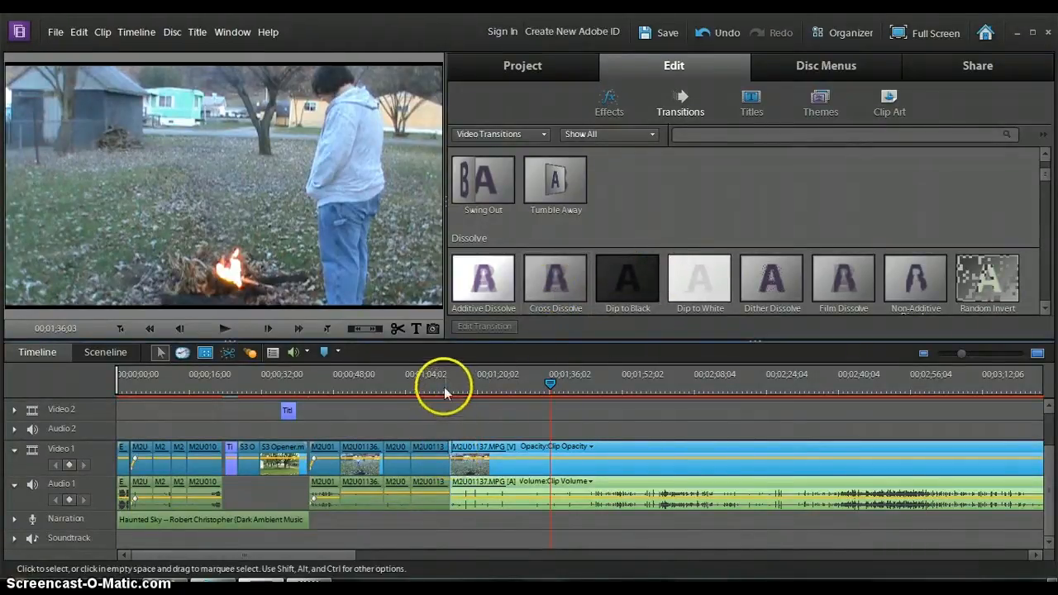
- Play back the M2U01137.MPG clip from just after its opening dissolve to 00;01;53;02 to find the next cut point
{"action": "left_click_drag", "start_coordinate": [443, 385], "coordinate": [460, 388]}
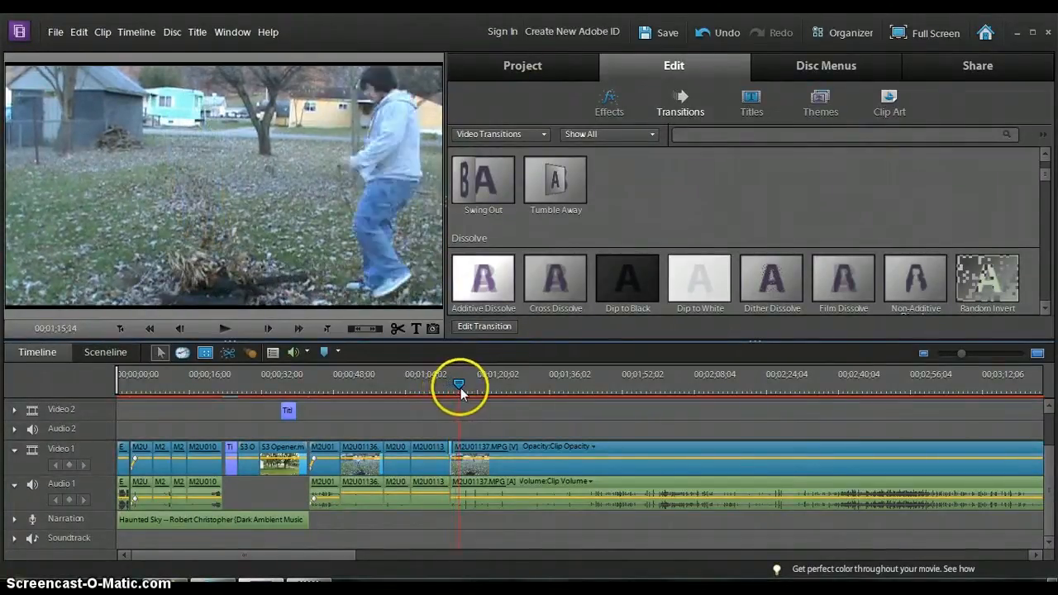
{"action": "left_click", "coordinate": [227, 329]}
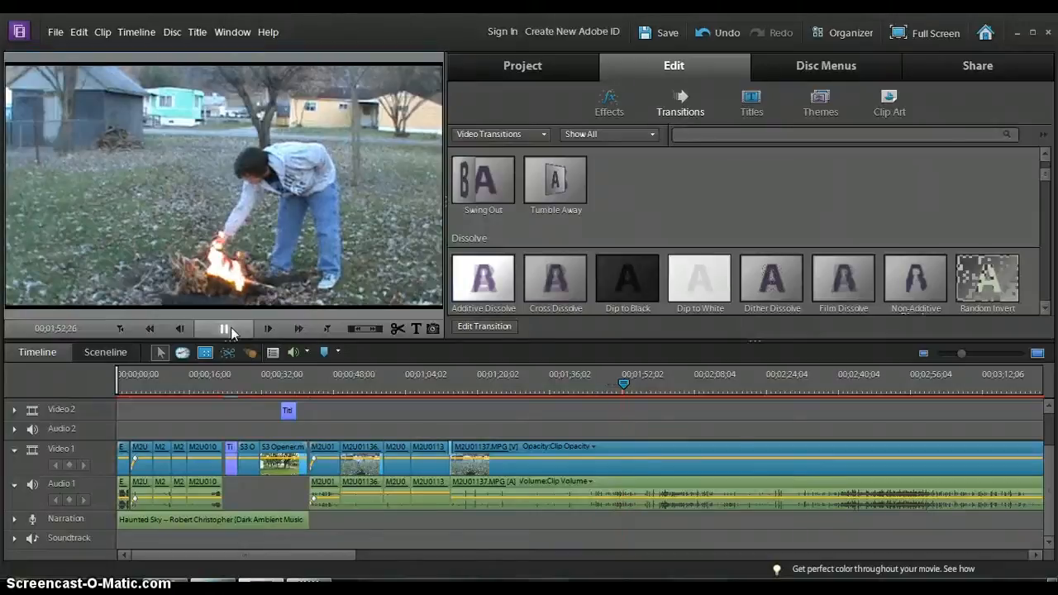
{"action": "left_click", "coordinate": [225, 329]}
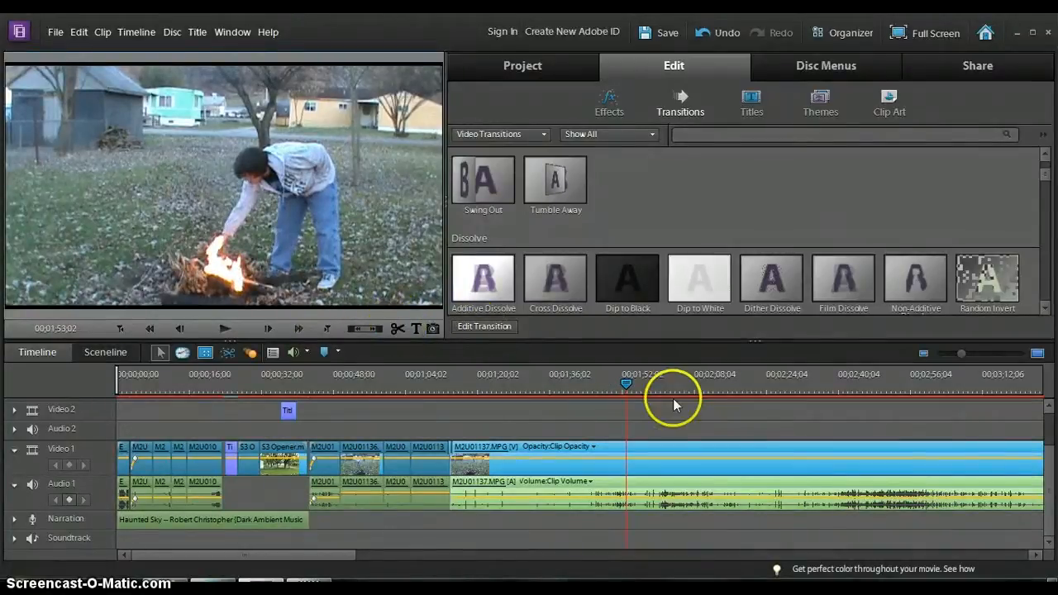
- Split M2U01137.MPG at 00;01;53;02 and 00;02;35;18 and cut out the section between the two points
{"action": "key", "text": "ctrl+k"}
{"action": "left_click_drag", "start_coordinate": [629, 381], "coordinate": [672, 387]}
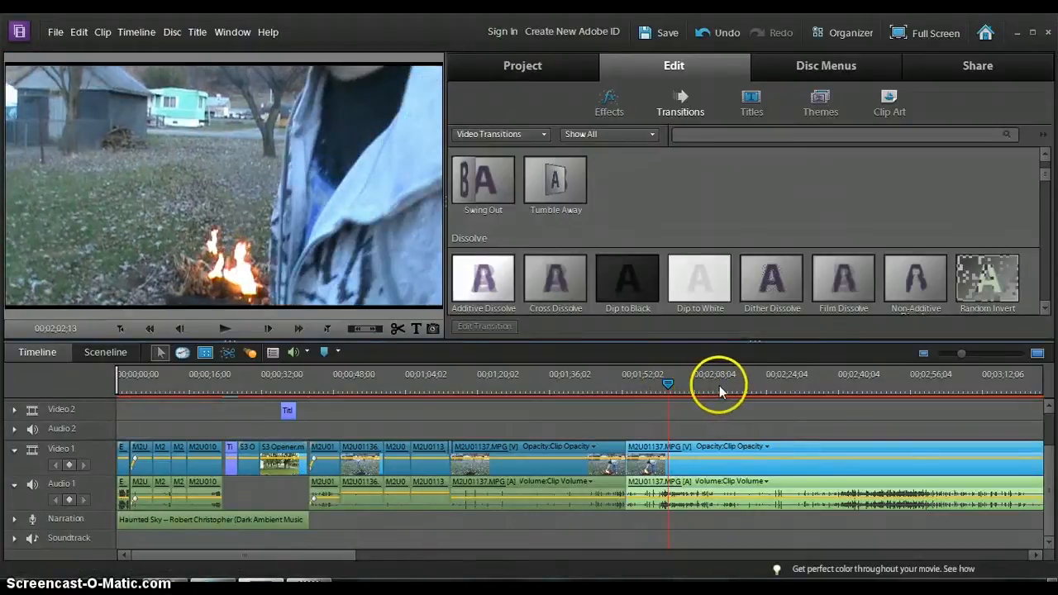
{"action": "left_click", "coordinate": [718, 385]}
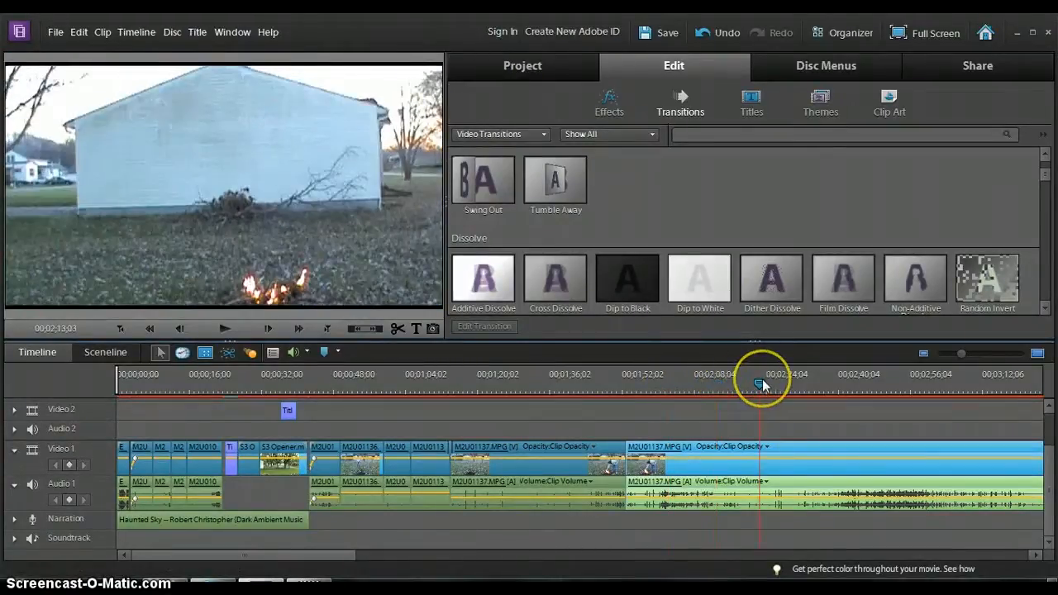
{"action": "left_click_drag", "start_coordinate": [763, 382], "coordinate": [821, 373]}
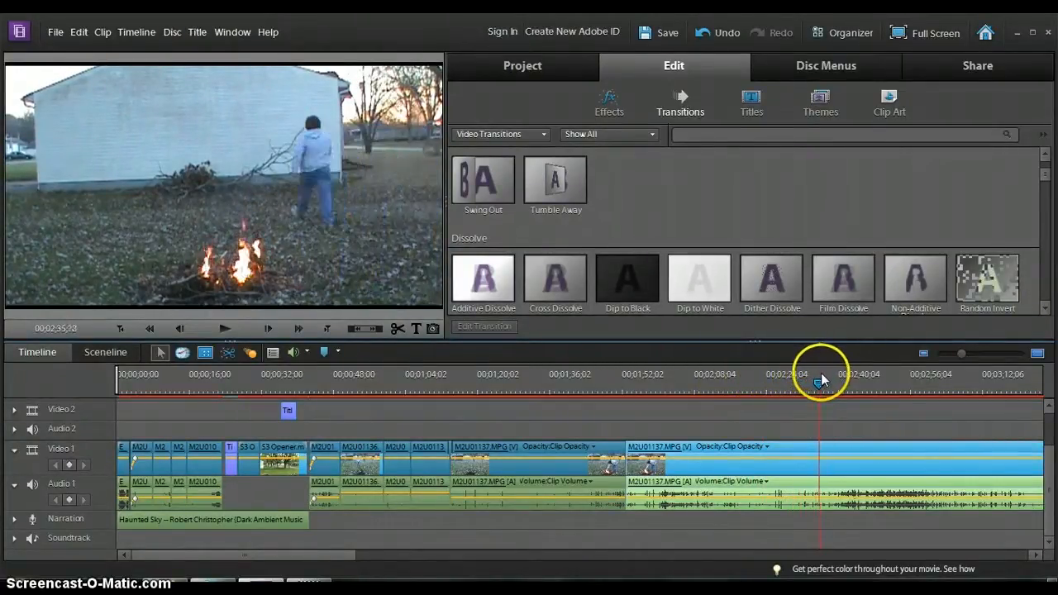
{"action": "left_click", "coordinate": [398, 328]}
{"action": "left_click", "coordinate": [676, 454]}
{"action": "right_click", "coordinate": [677, 454]}
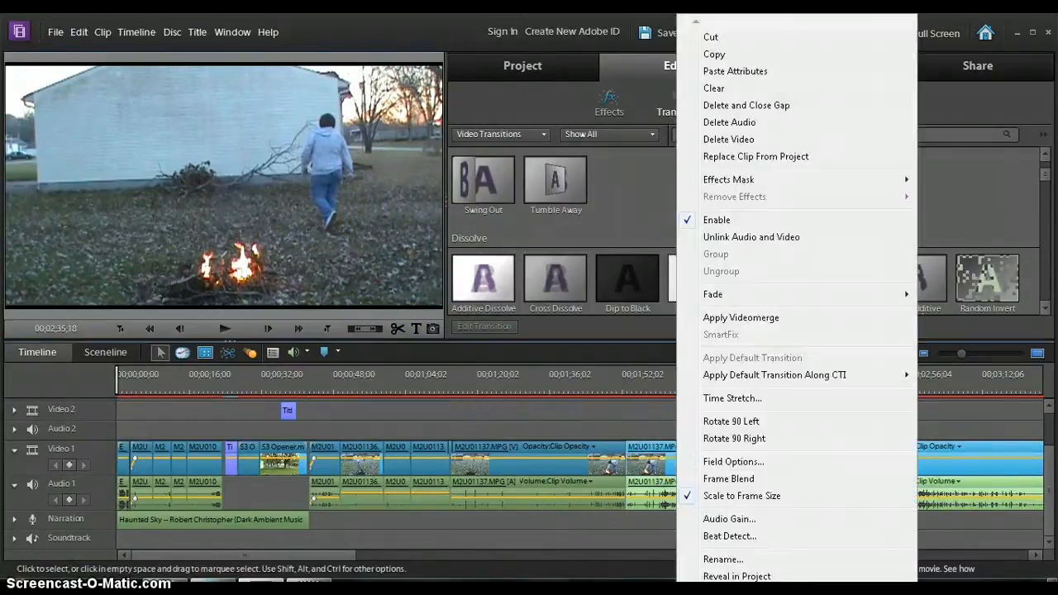
{"action": "left_click", "coordinate": [738, 37]}
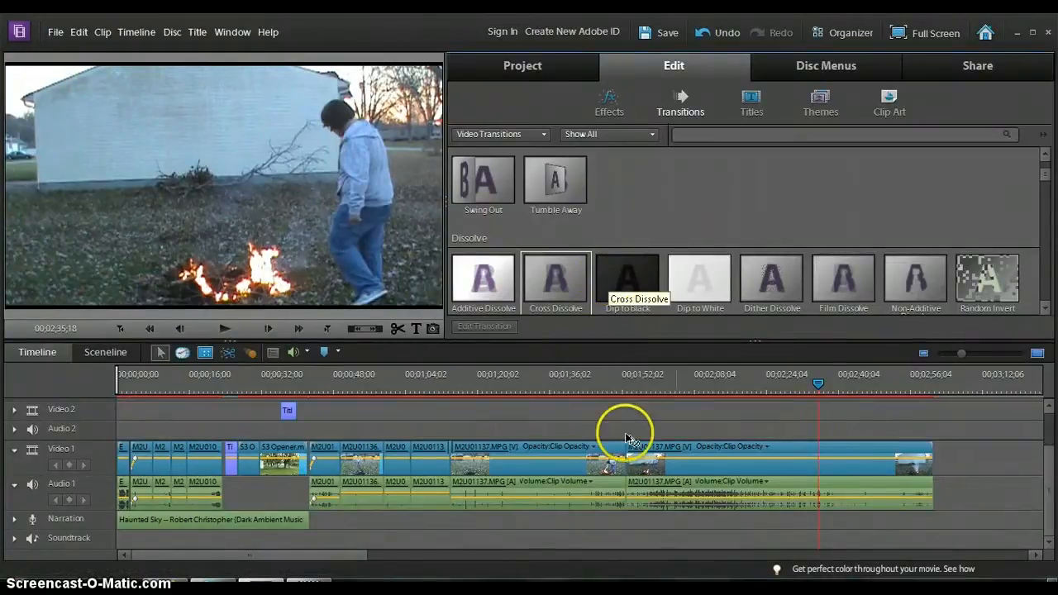
- Apply a Cross Dissolve at the M2U01137.MPG cut at 00;01;53;02 and play back the scene across it
{"action": "left_click_drag", "start_coordinate": [626, 438], "coordinate": [628, 450]}
{"action": "left_click", "coordinate": [621, 380]}
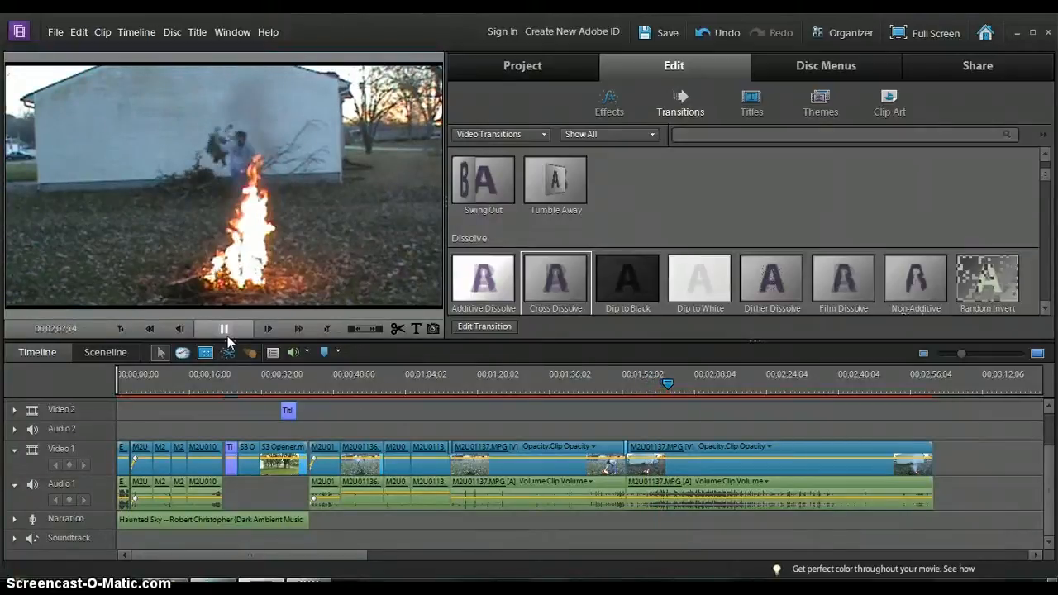
{"action": "left_click", "coordinate": [225, 328]}
- Split M2U01137.MPG at 00;02;02;23 and 00;02;13;08 and remove the section between the two points
{"action": "left_click", "coordinate": [440, 323]}
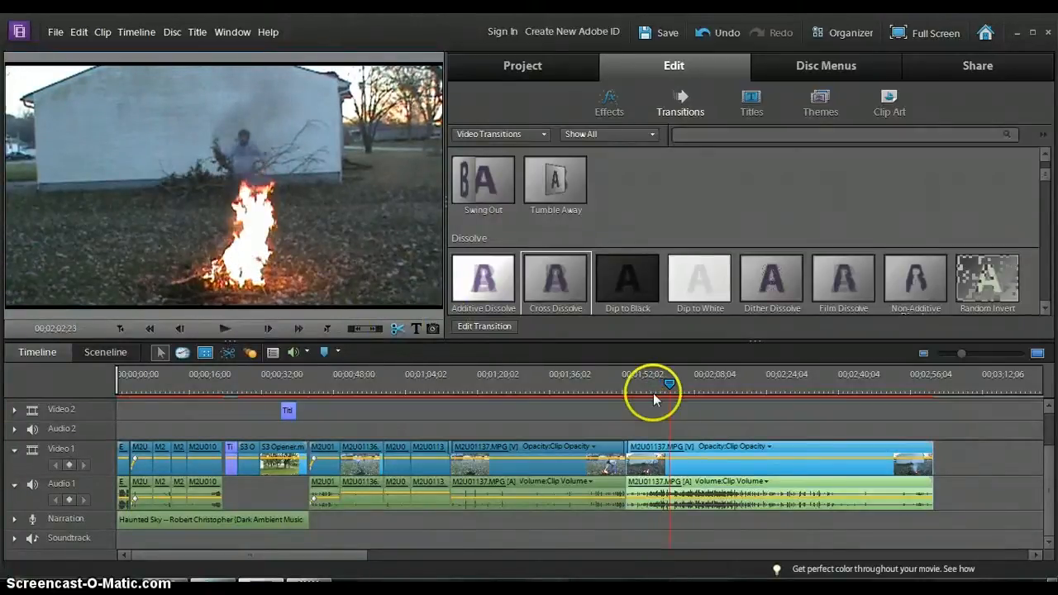
{"action": "left_click_drag", "start_coordinate": [671, 387], "coordinate": [719, 396]}
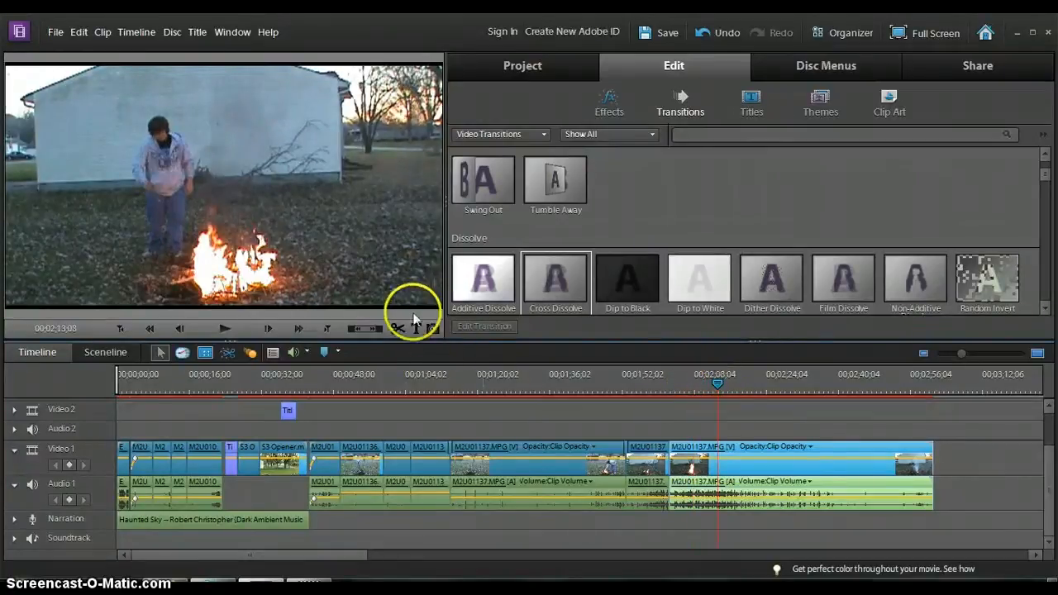
{"action": "left_click", "coordinate": [400, 329]}
{"action": "left_click", "coordinate": [693, 491]}
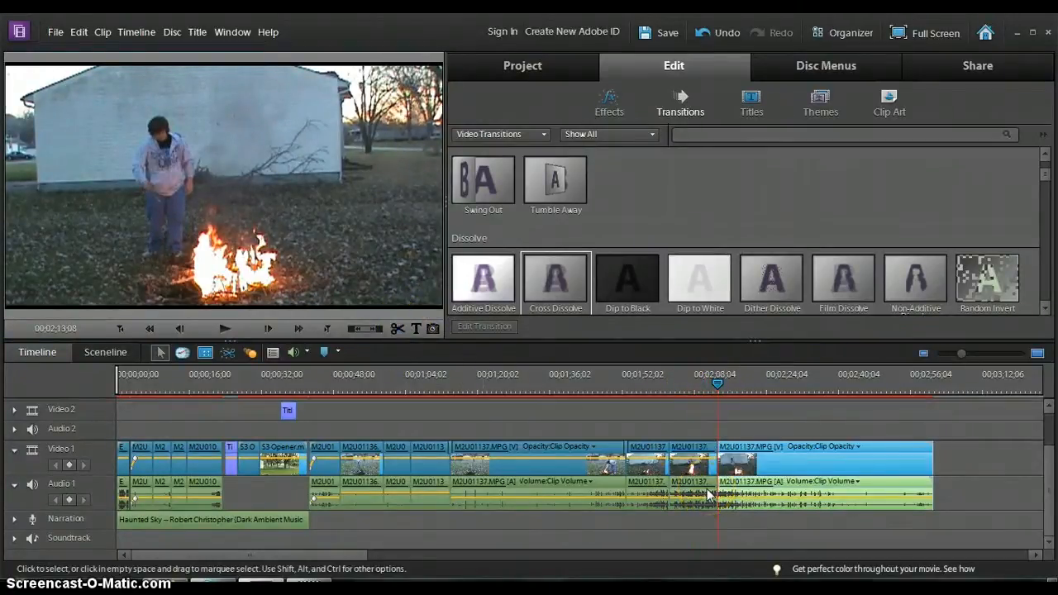
{"action": "right_click", "coordinate": [709, 495]}
{"action": "left_click", "coordinate": [756, 38]}
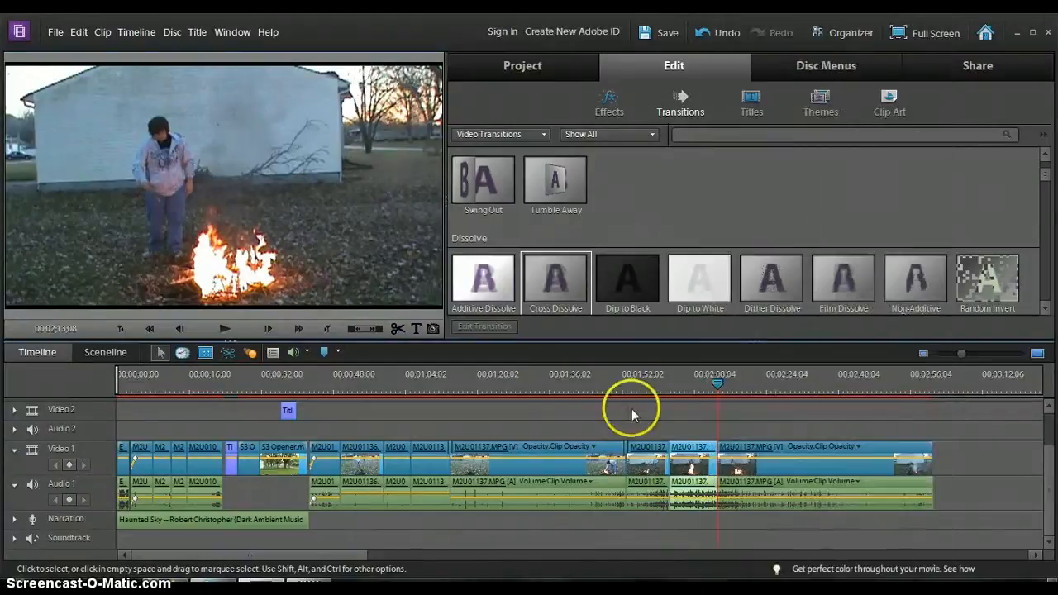
{"action": "left_click", "coordinate": [663, 382]}
{"action": "key", "text": "Delete"}
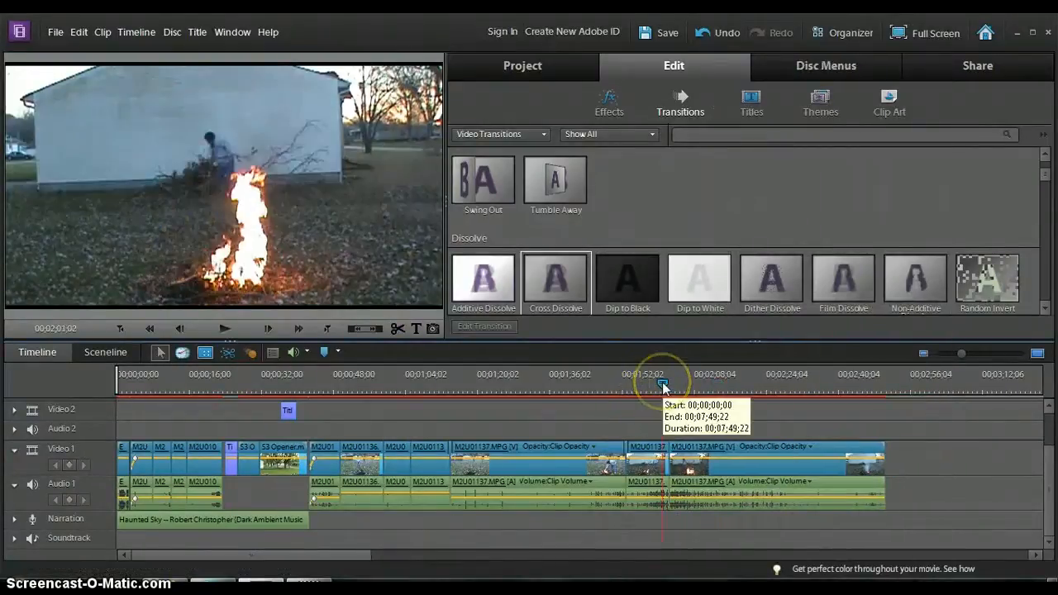
- Split the last M2U01137.MPG clip at 00;02;45;01 and cut the remainder after it from the timeline
{"action": "left_click_drag", "start_coordinate": [662, 382], "coordinate": [862, 389]}
{"action": "left_click", "coordinate": [396, 333]}
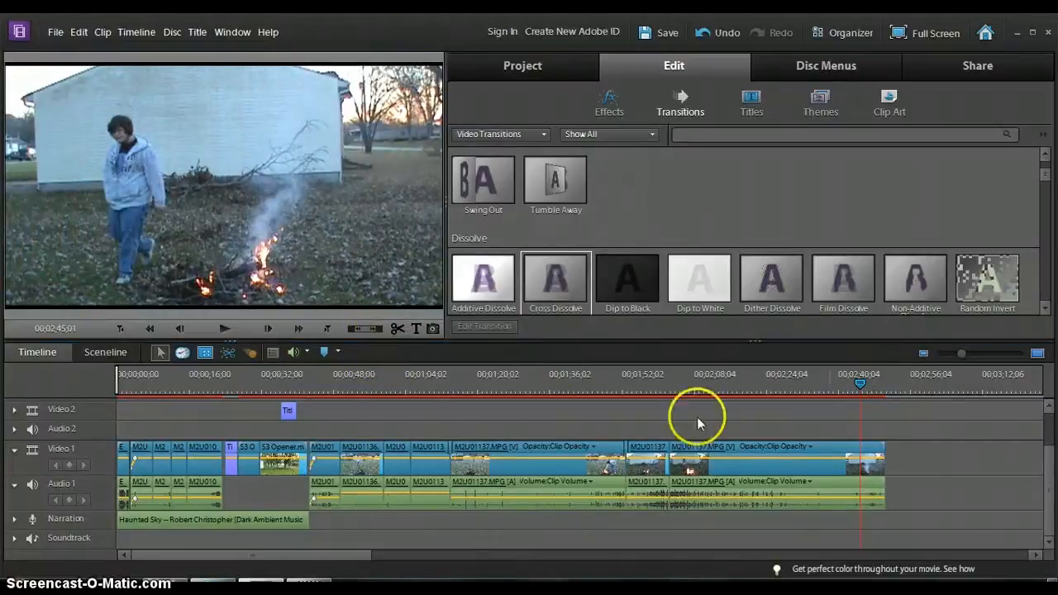
{"action": "right_click", "coordinate": [877, 451]}
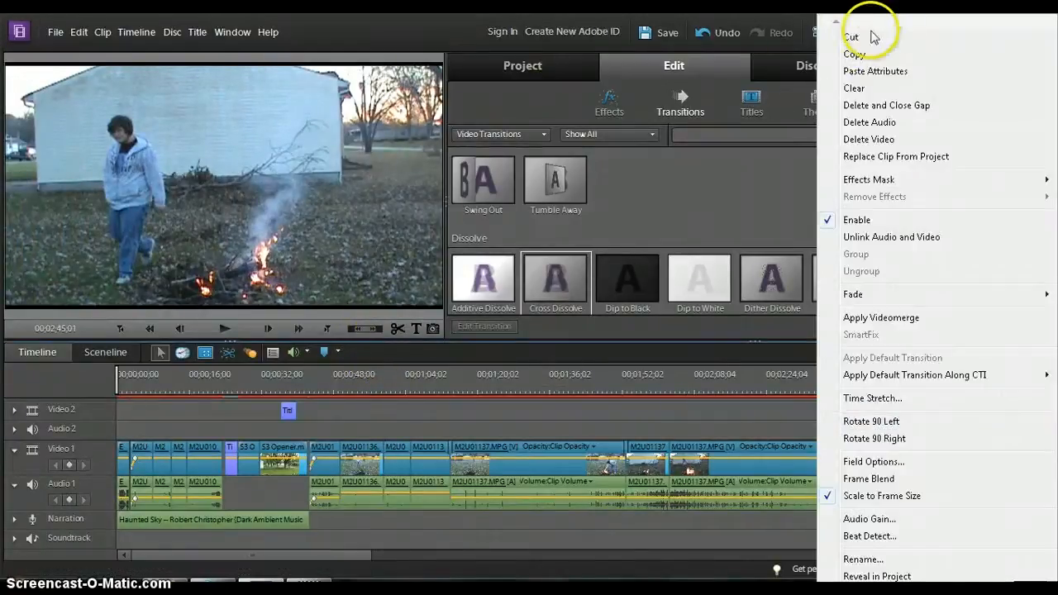
{"action": "left_click", "coordinate": [852, 37]}
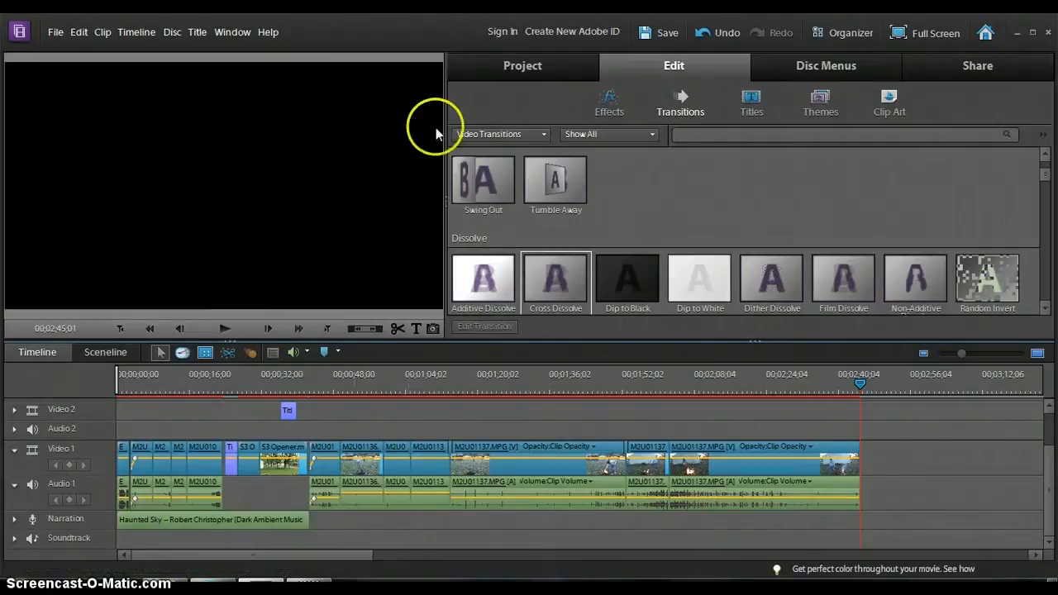
- Return to the project media and move the playhead past the last clip to 00;02;53;08
{"action": "left_click", "coordinate": [511, 64]}
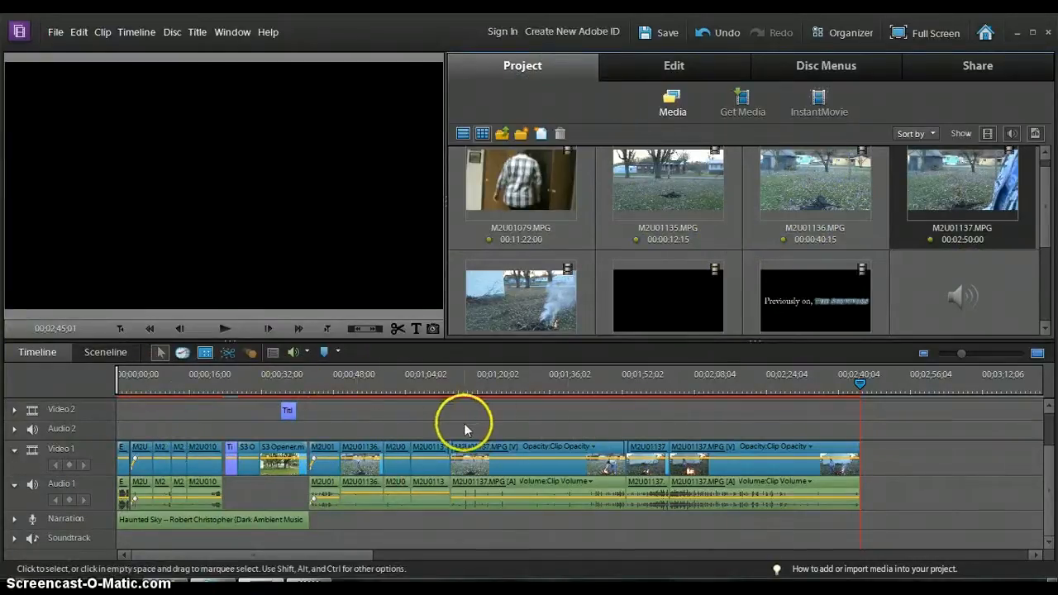
{"action": "left_click_drag", "start_coordinate": [168, 385], "coordinate": [452, 389]}
{"action": "left_click_drag", "start_coordinate": [800, 386], "coordinate": [898, 377]}
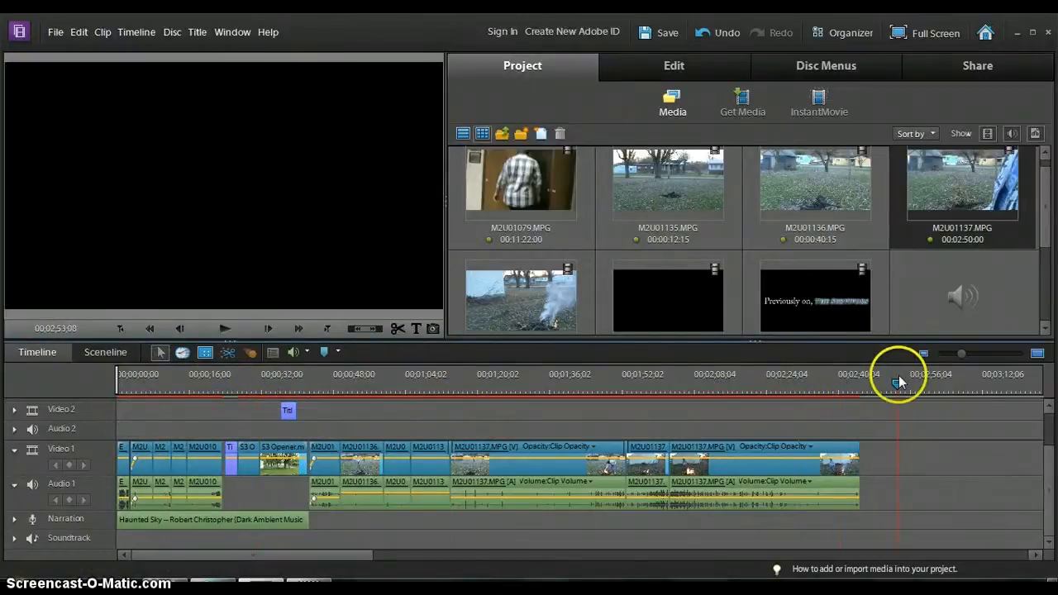